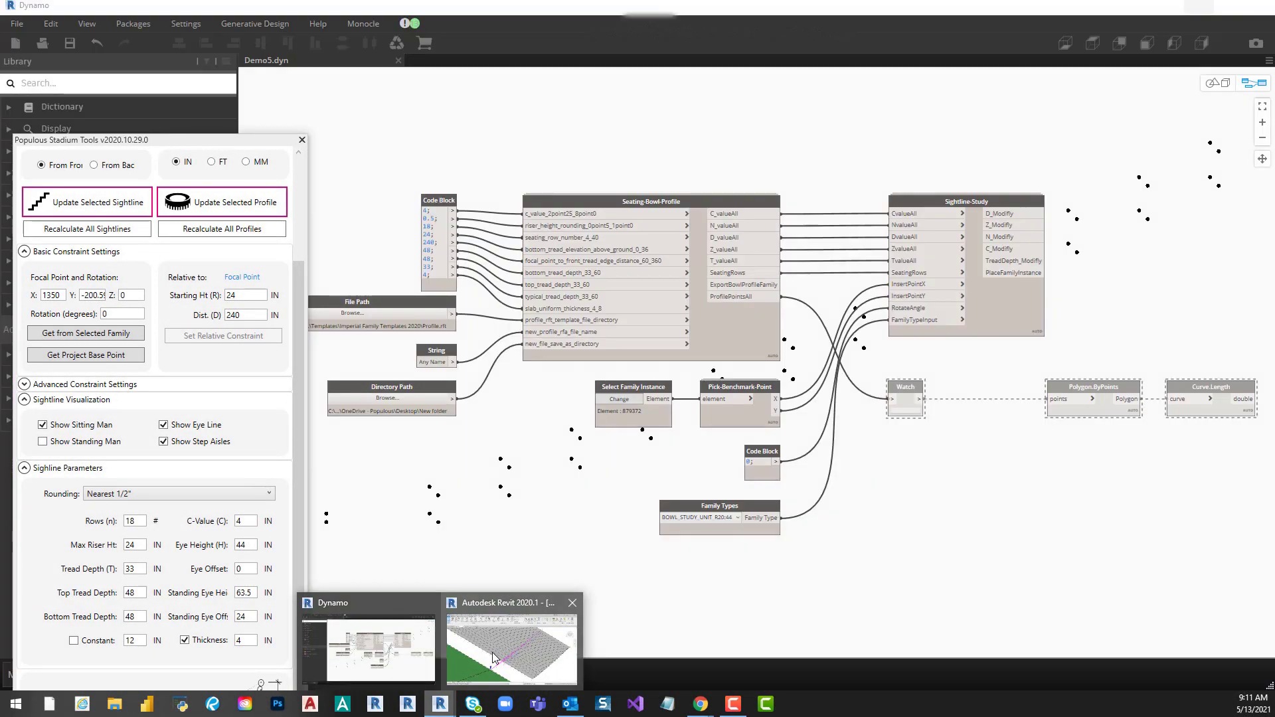
- Bring the Dynamo graph forward and highlight the C-value 4 in the Code Block
mouse_move(440, 704)
click(372, 638)
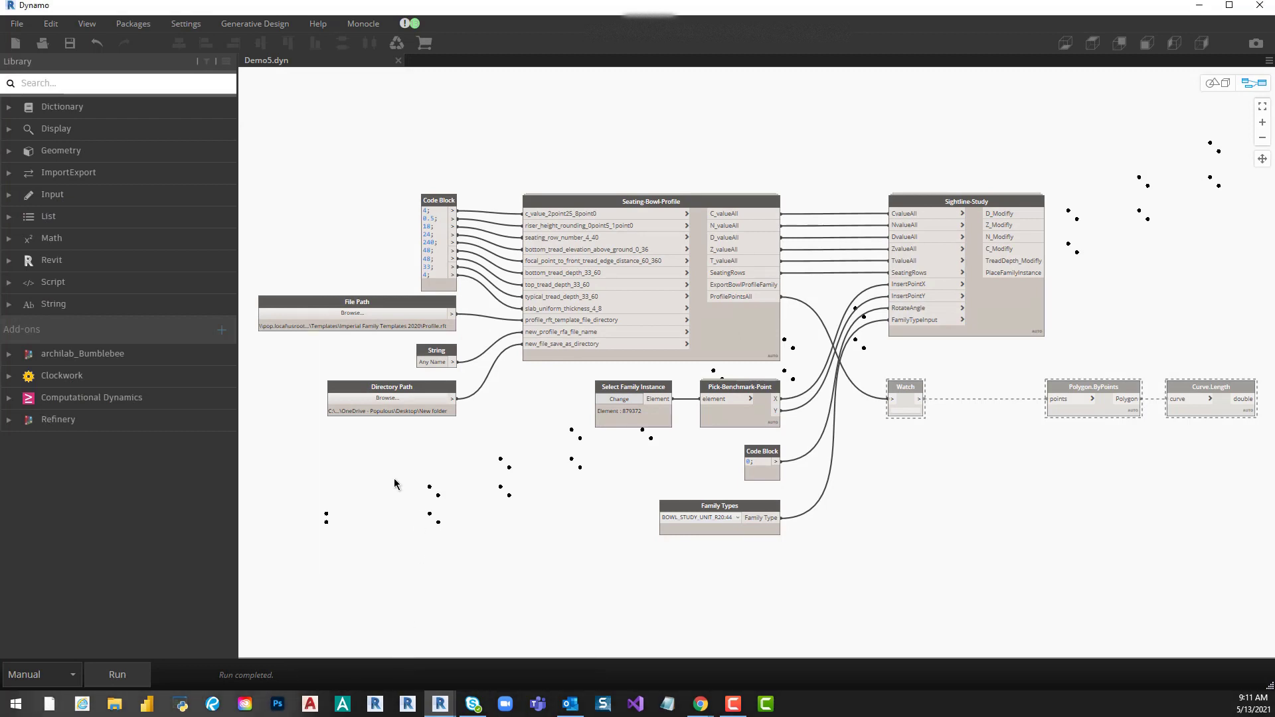
scroll(405, 206, up, 8)
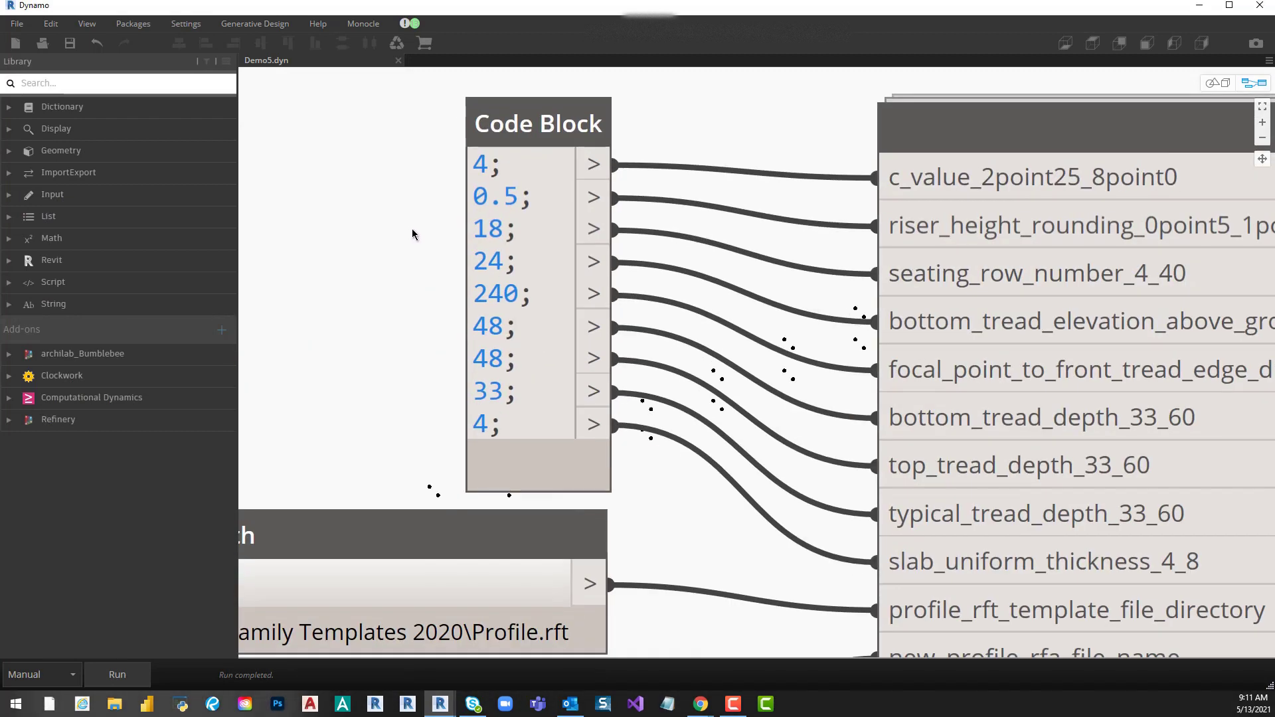
middle_drag(410, 334, 407, 358)
double_click(478, 265)
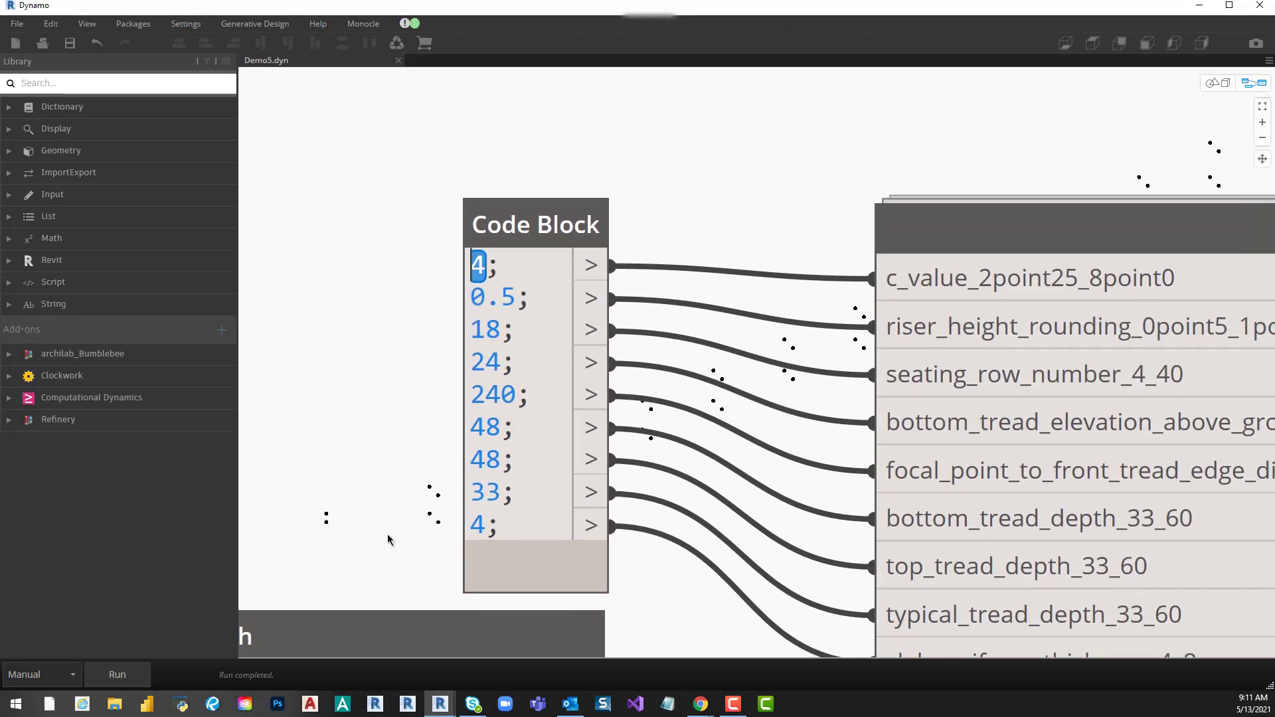
click(494, 354)
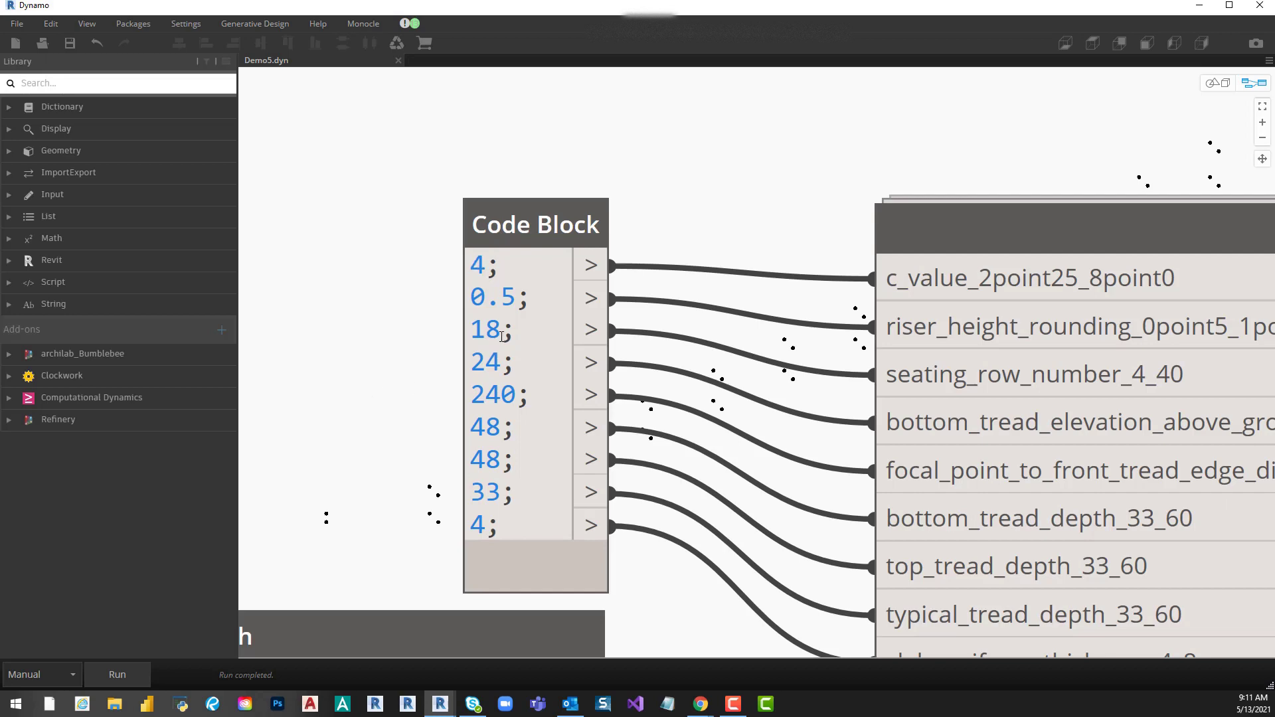
- Check the row count 18 and C-value 4 feeding the Seating-Bowl-Profile node
scroll(735, 545, down, 2)
mouse_move(734, 544)
middle_down()
mouse_move(575, 516)
mouse_move(530, 437)
middle_up()
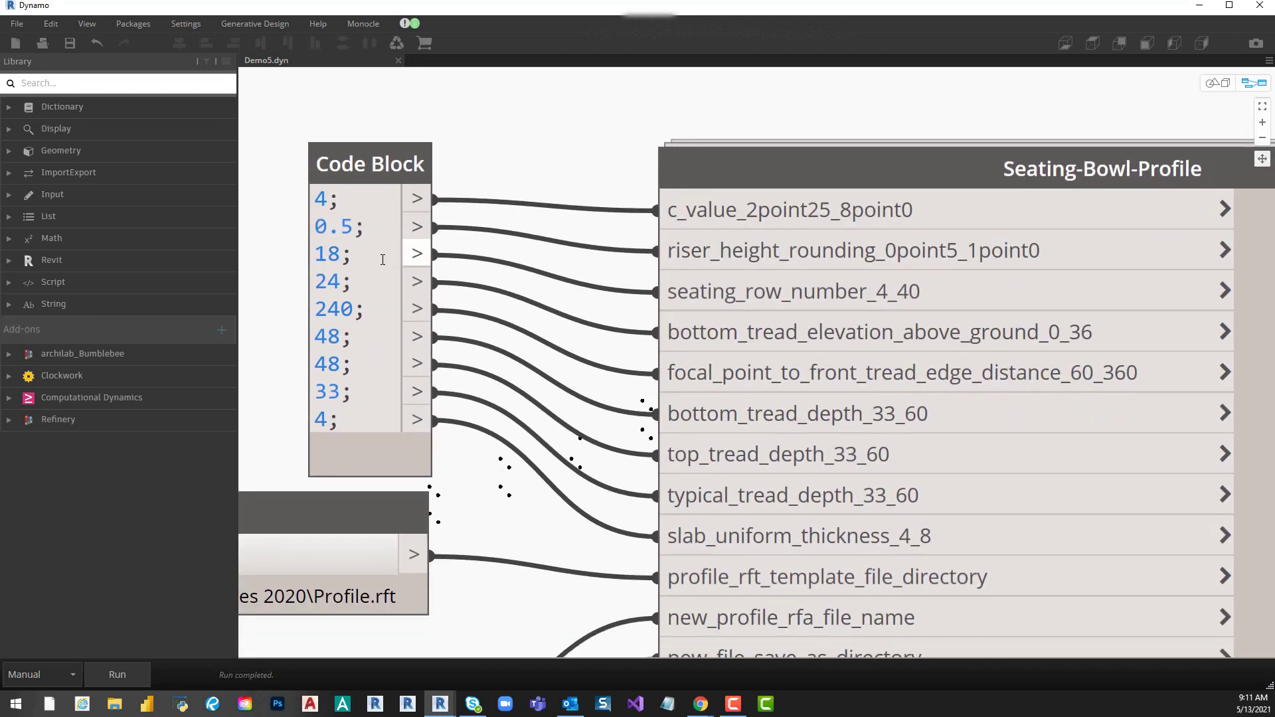
drag(351, 253, 314, 253)
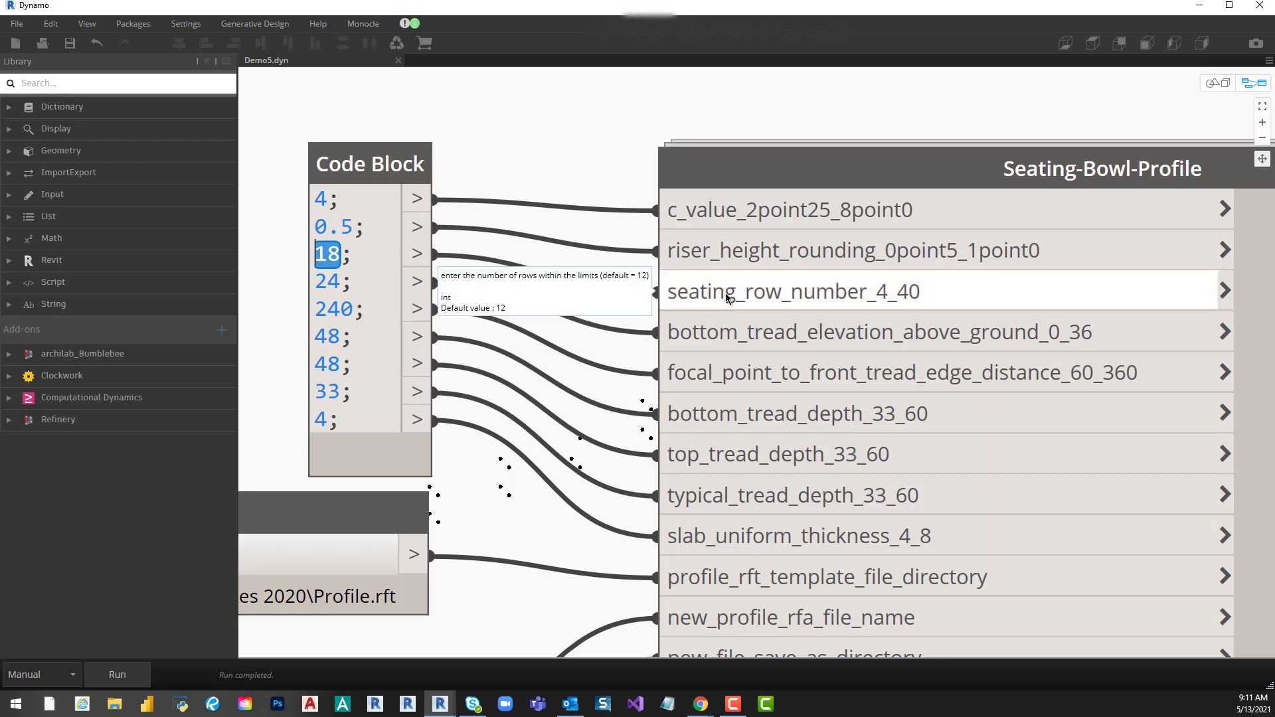
click(330, 198)
double_click(332, 198)
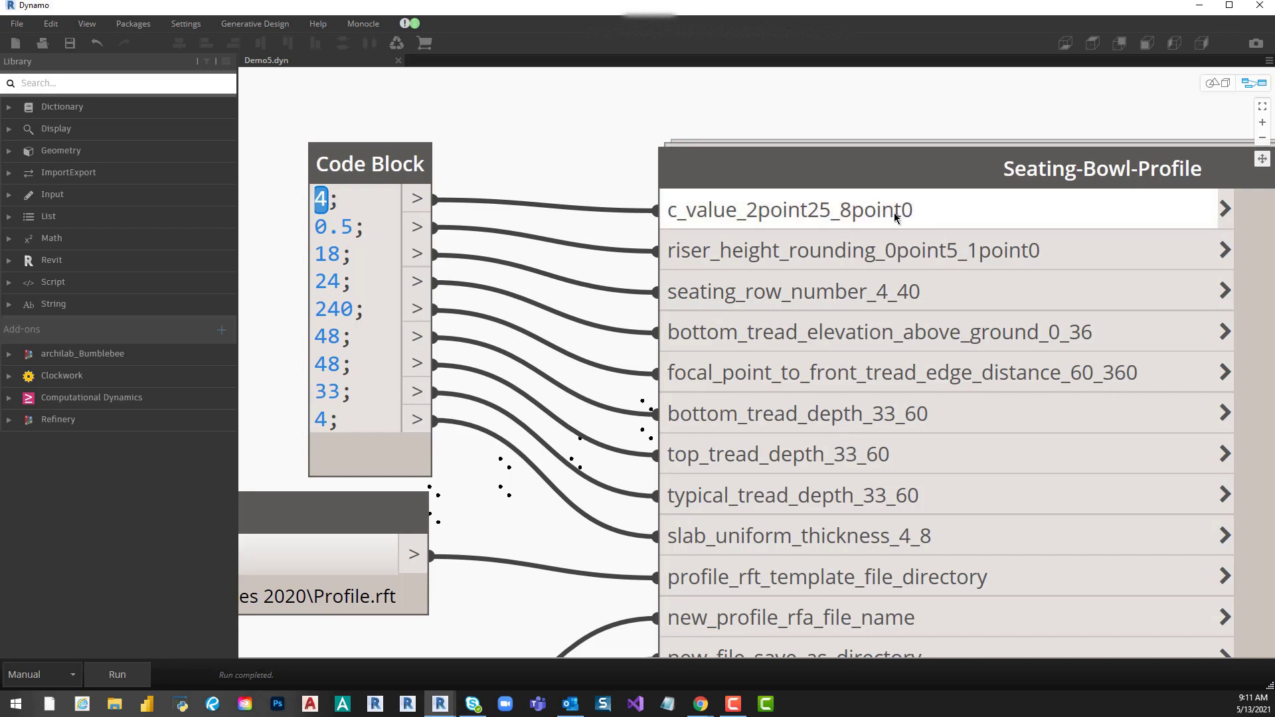
click(589, 128)
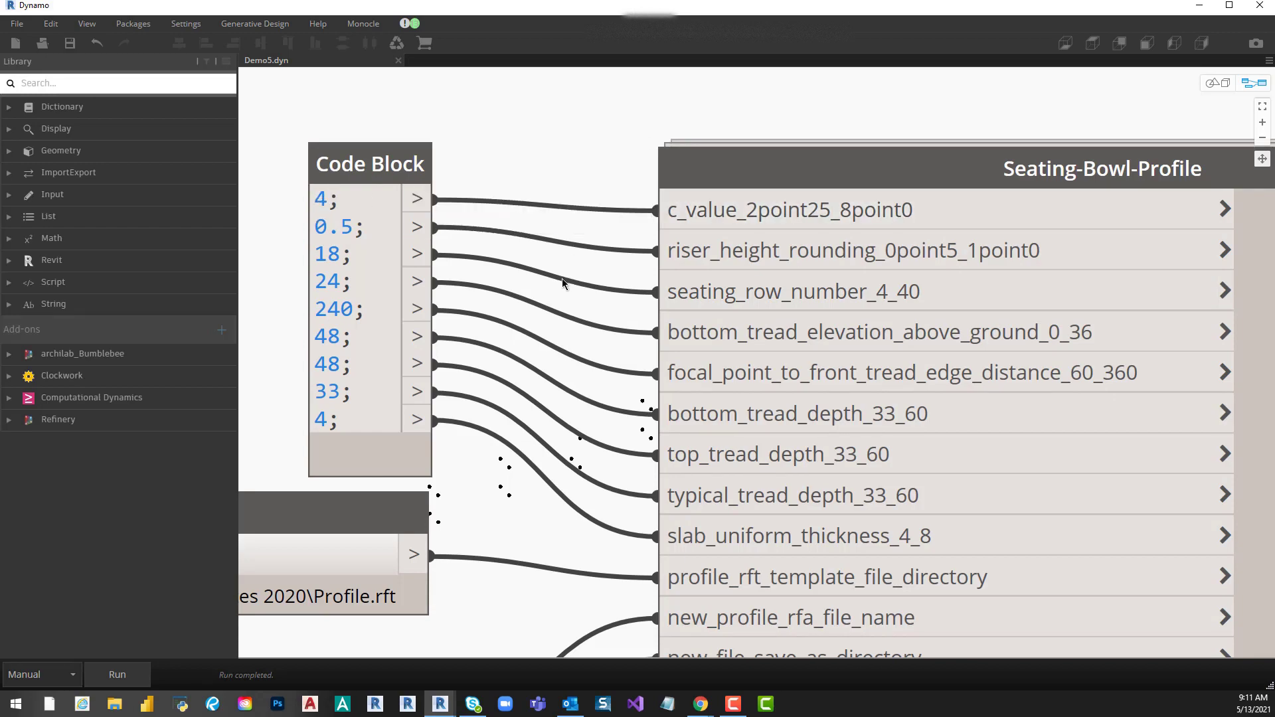
scroll(561, 272, down, 2)
scroll(561, 272, down, 3)
scroll(967, 569, down, 2)
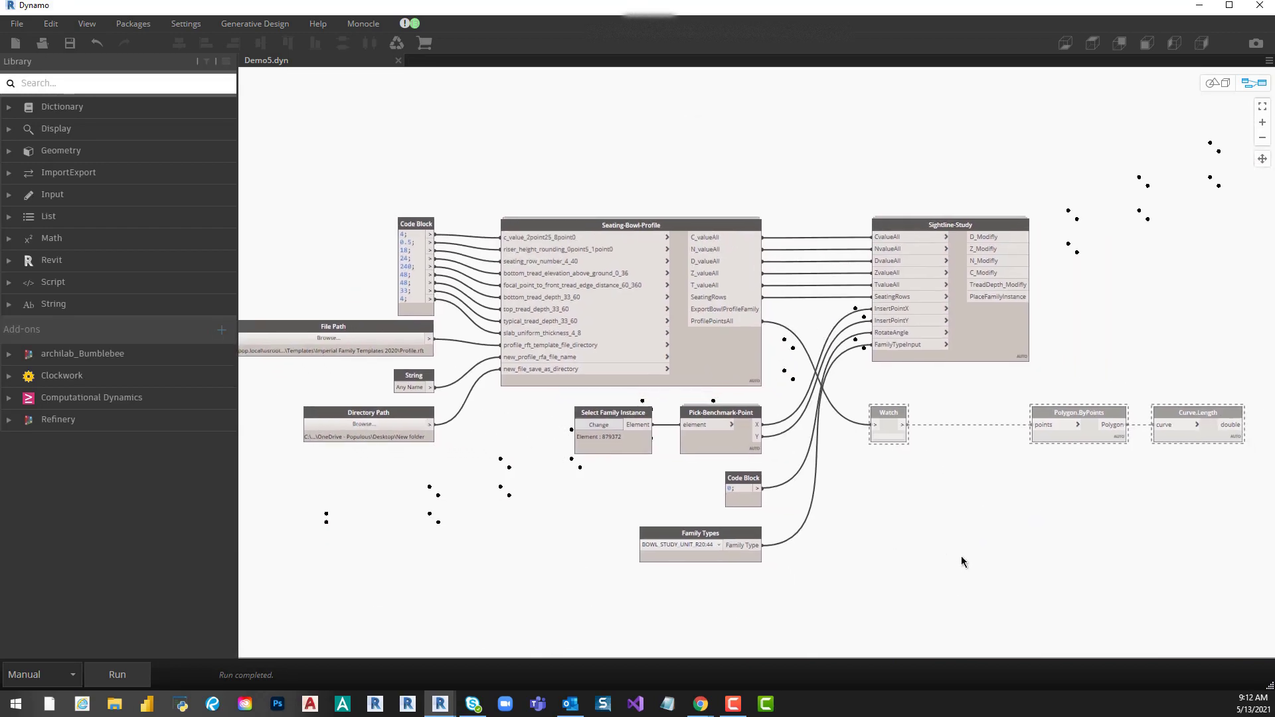
scroll(996, 548, up, 2)
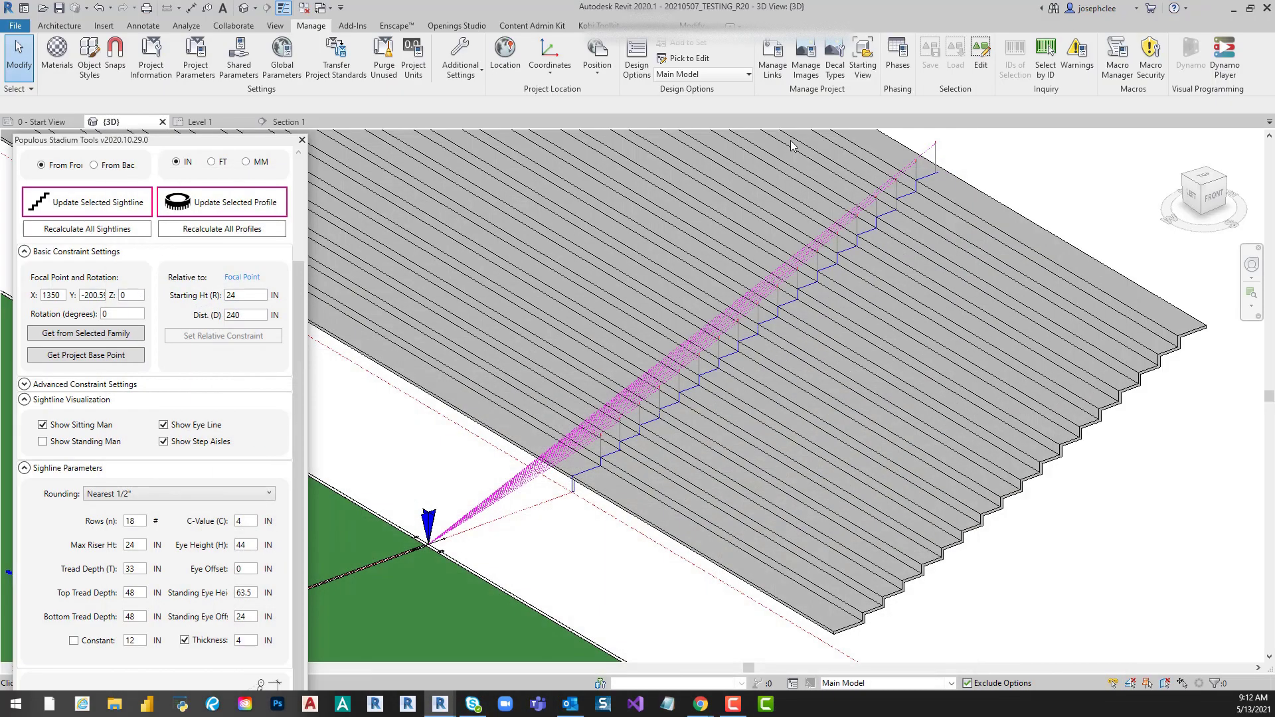
- Return to Revit and frame the focal point area of the Level 1 floor plan
click(1199, 6)
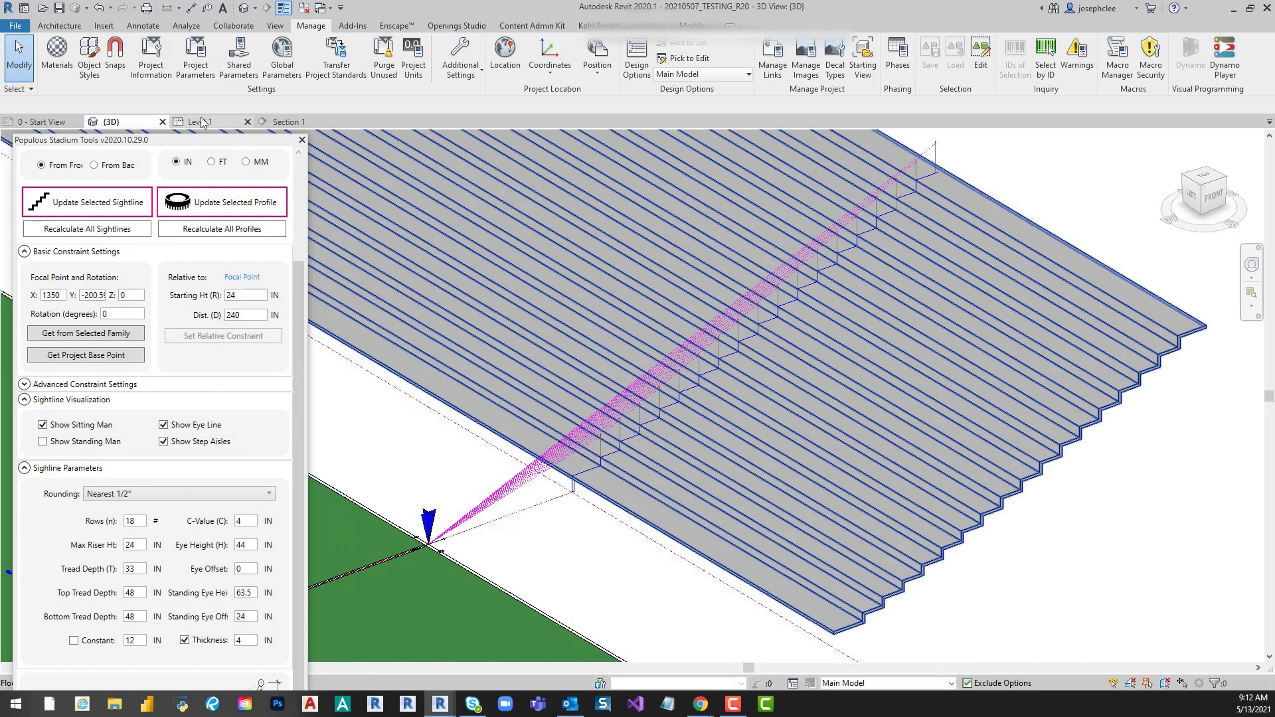
click(200, 122)
scroll(557, 483, down, 5)
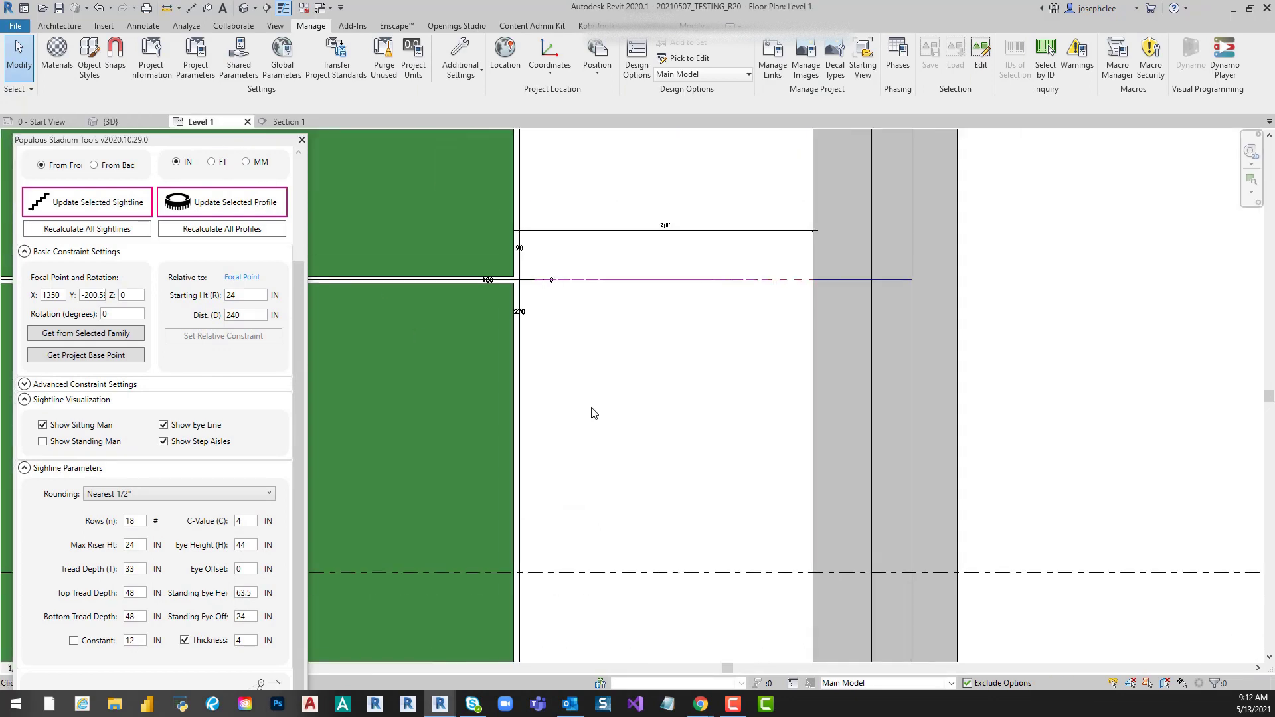
middle_drag(597, 463, 645, 391)
scroll(635, 408, up, 1)
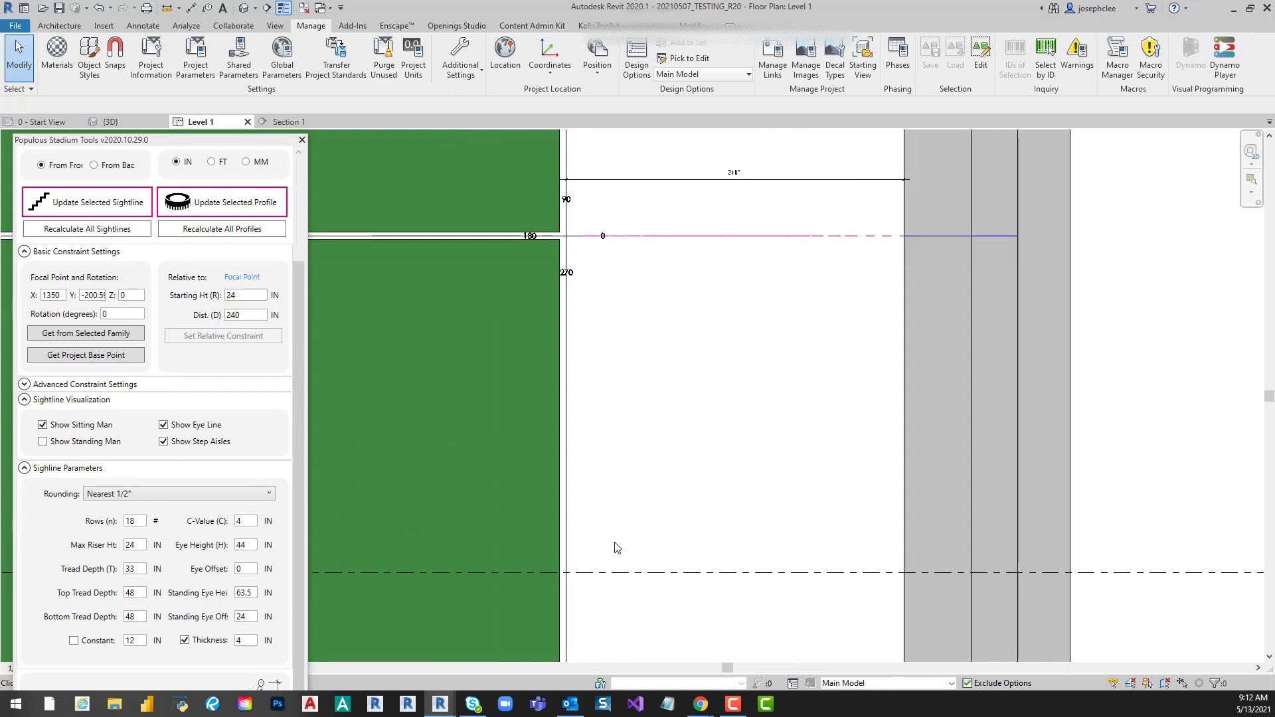
scroll(632, 412, up, 2)
scroll(631, 415, up, 1)
scroll(631, 417, up, 2)
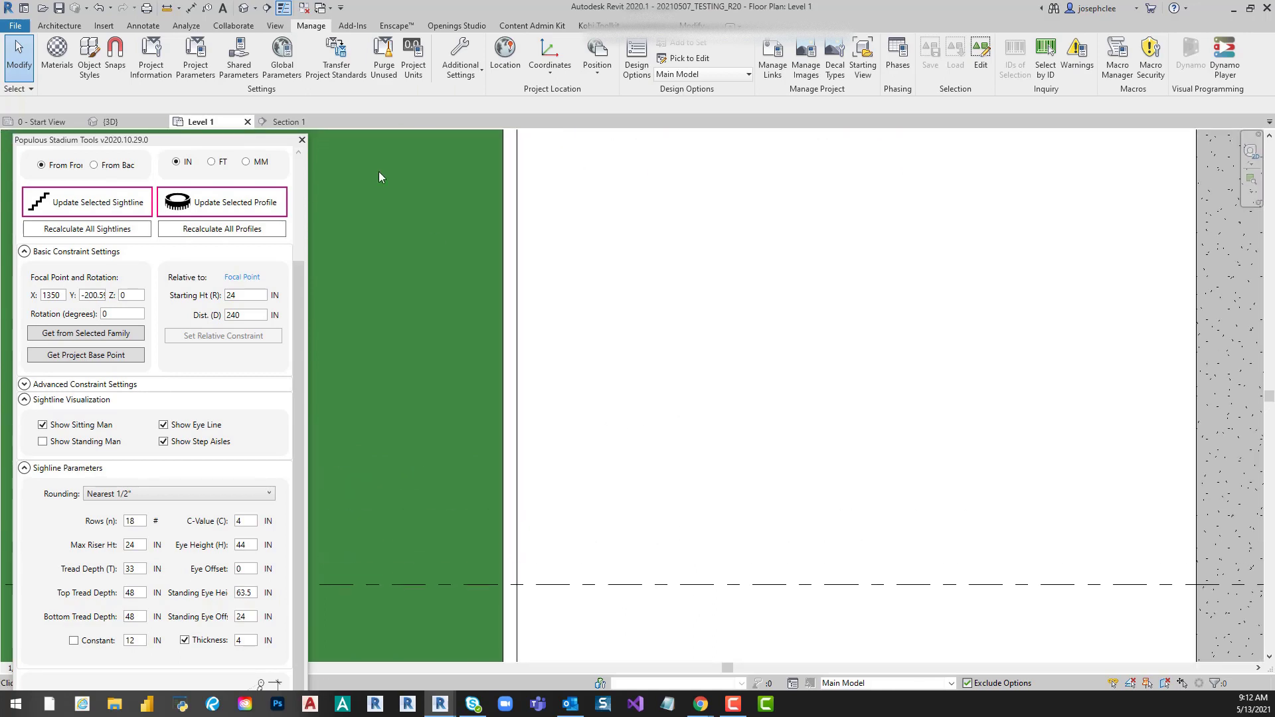
- Place a new focal point at the pitch edge using Stadium Tools' Place Focal Point
click(651, 25)
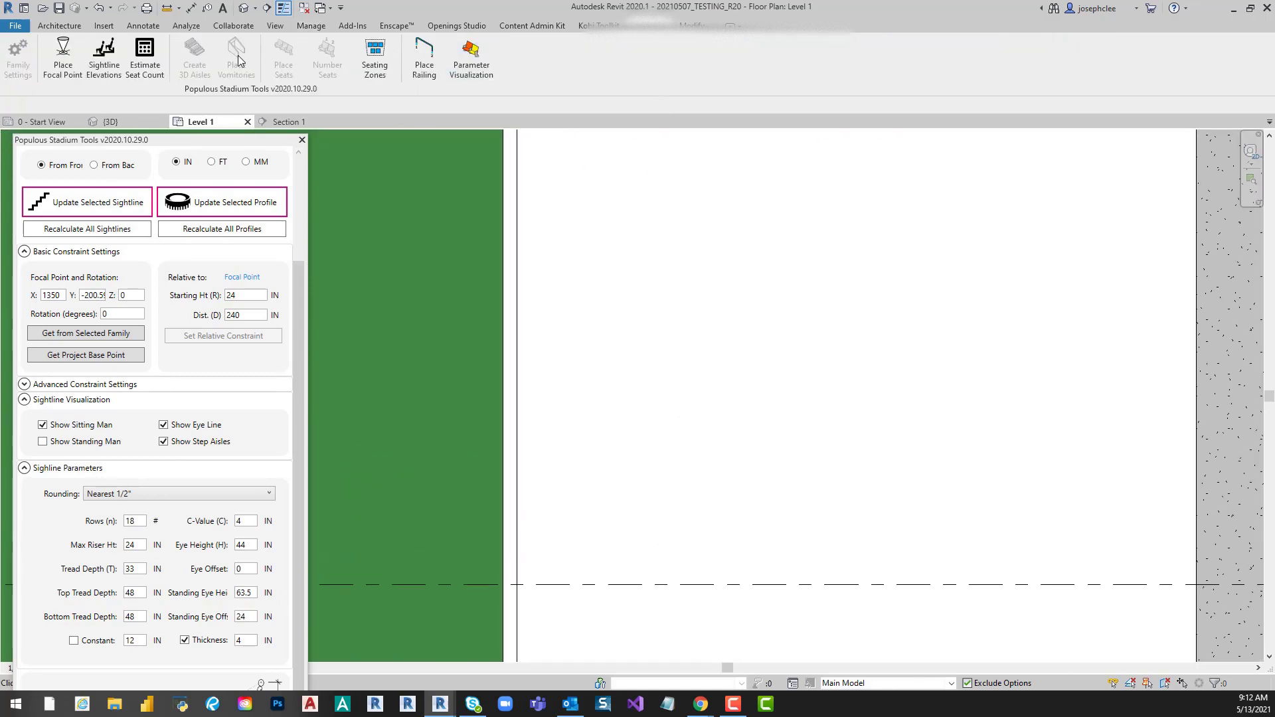
click(63, 56)
click(518, 496)
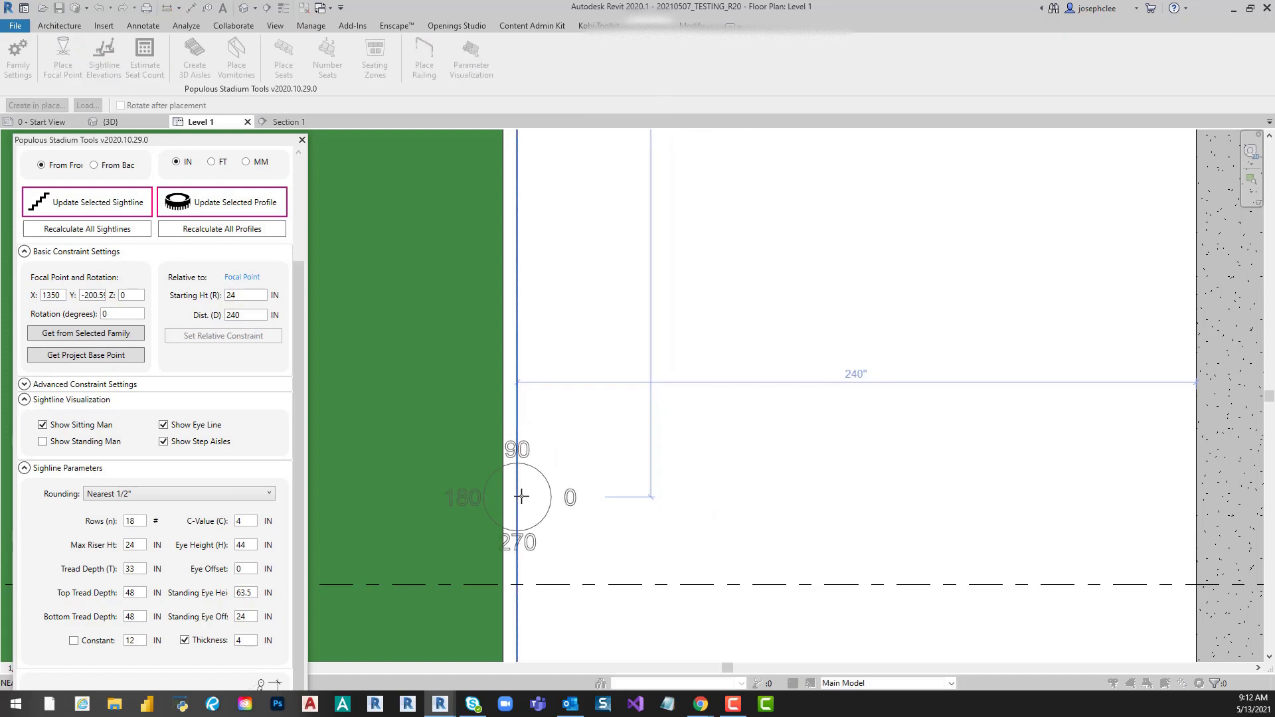
key(Escape)
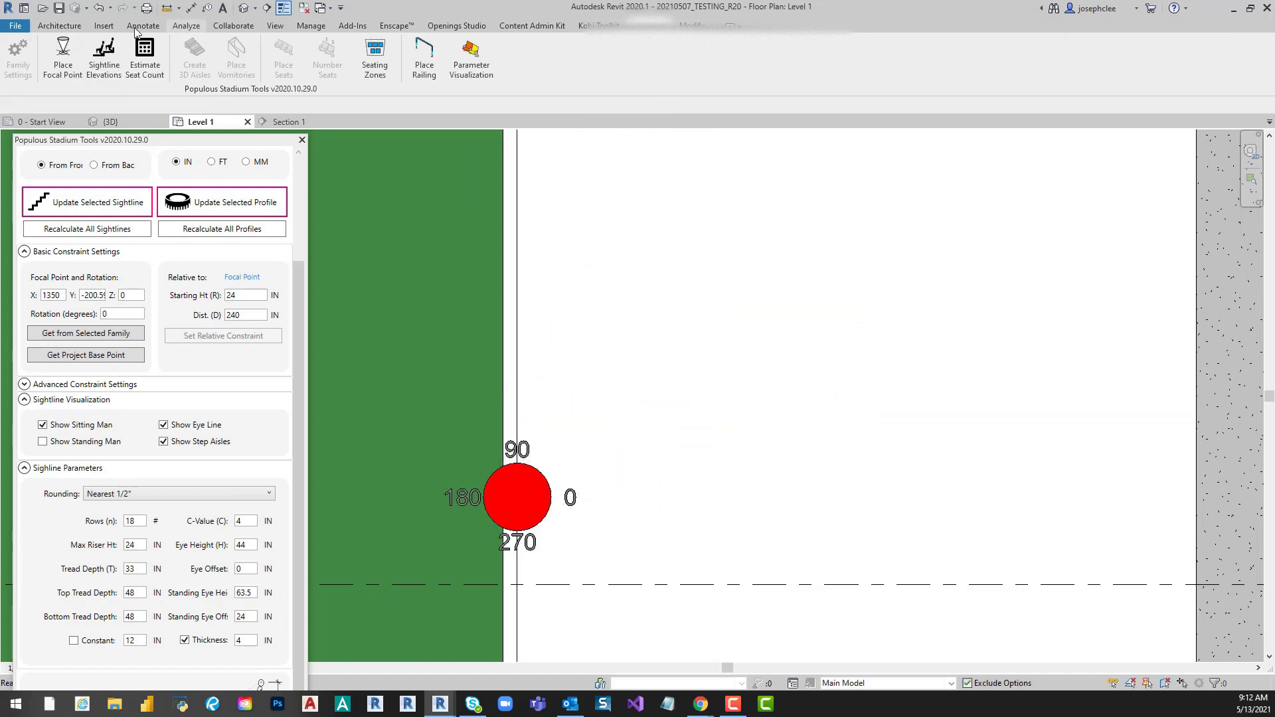
click(59, 25)
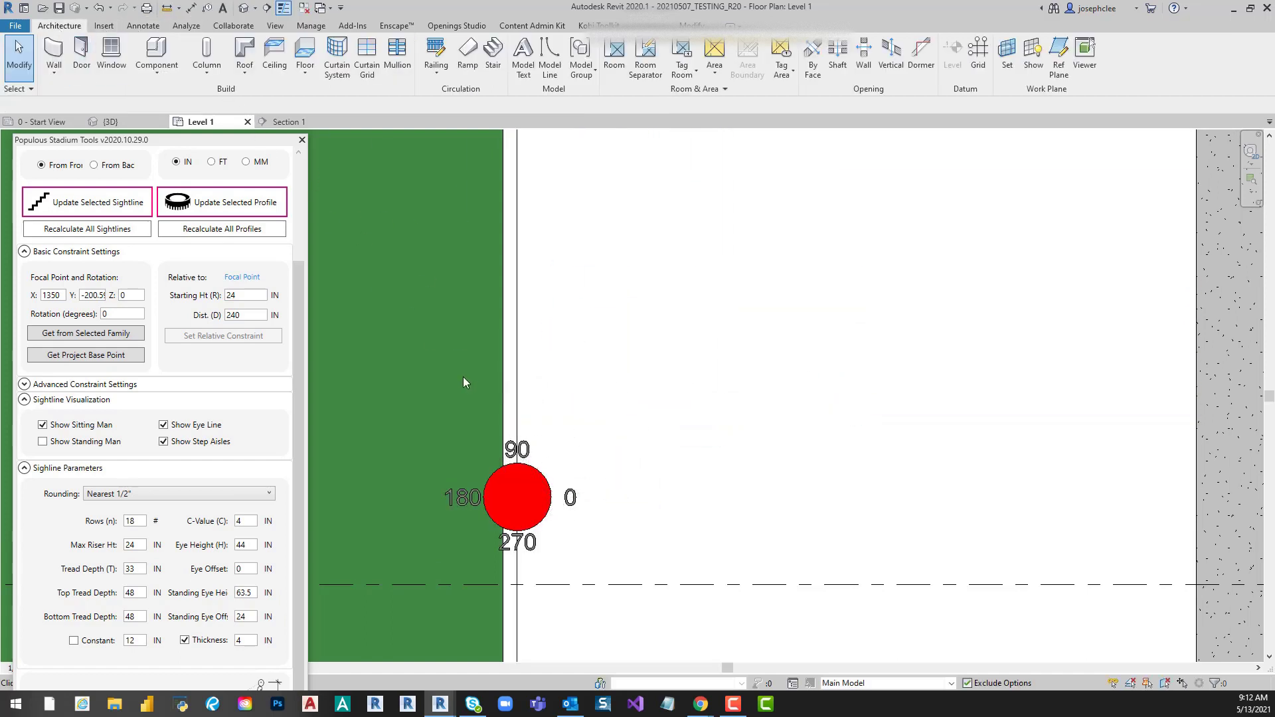
- In the 3D view, take the focal point from the red cone, giving Y -208.5
click(115, 123)
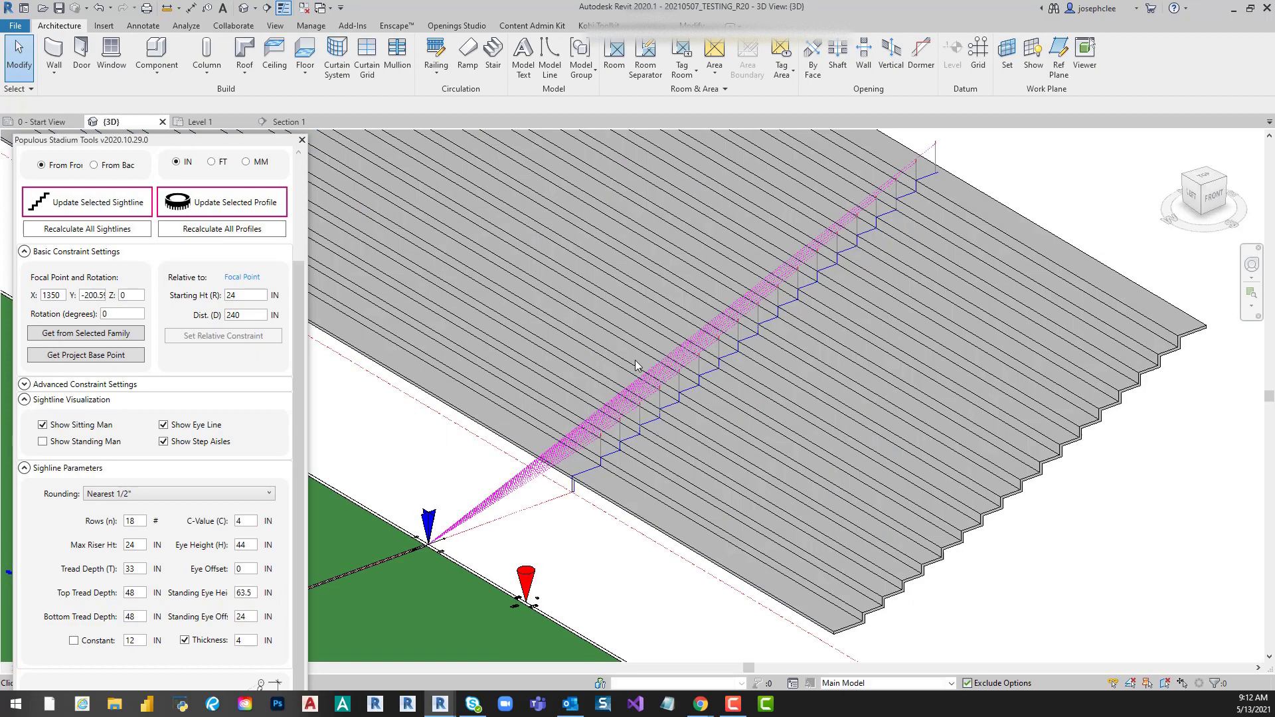
scroll(606, 609, up, 1)
scroll(632, 595, up, 1)
scroll(631, 515, up, 1)
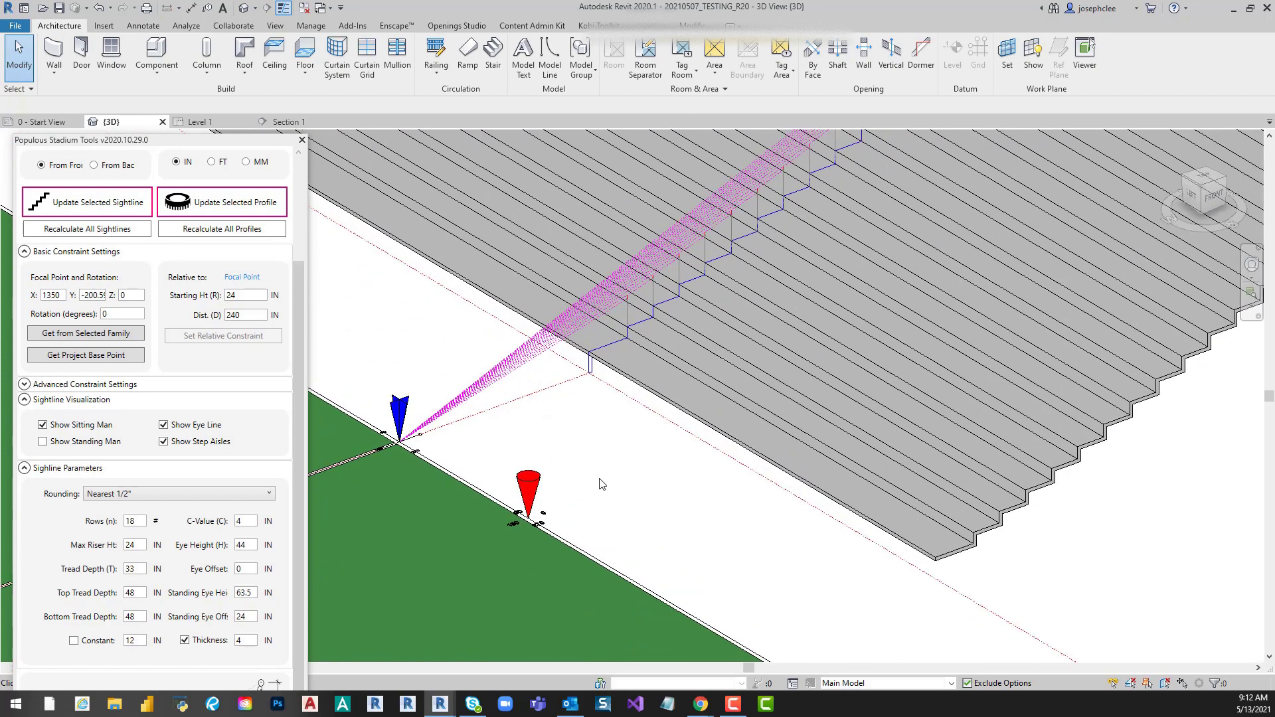
scroll(603, 485, up, 1)
scroll(591, 490, up, 1)
scroll(697, 445, up, 1)
scroll(698, 442, up, 1)
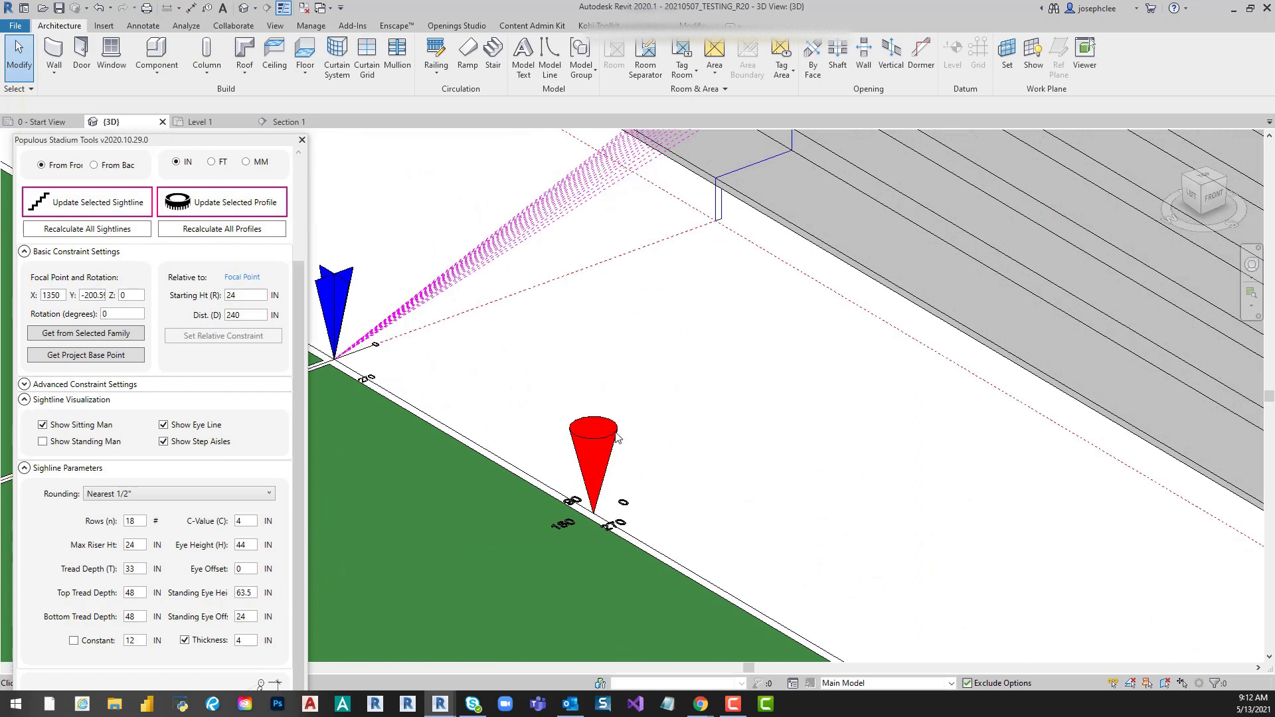
click(616, 437)
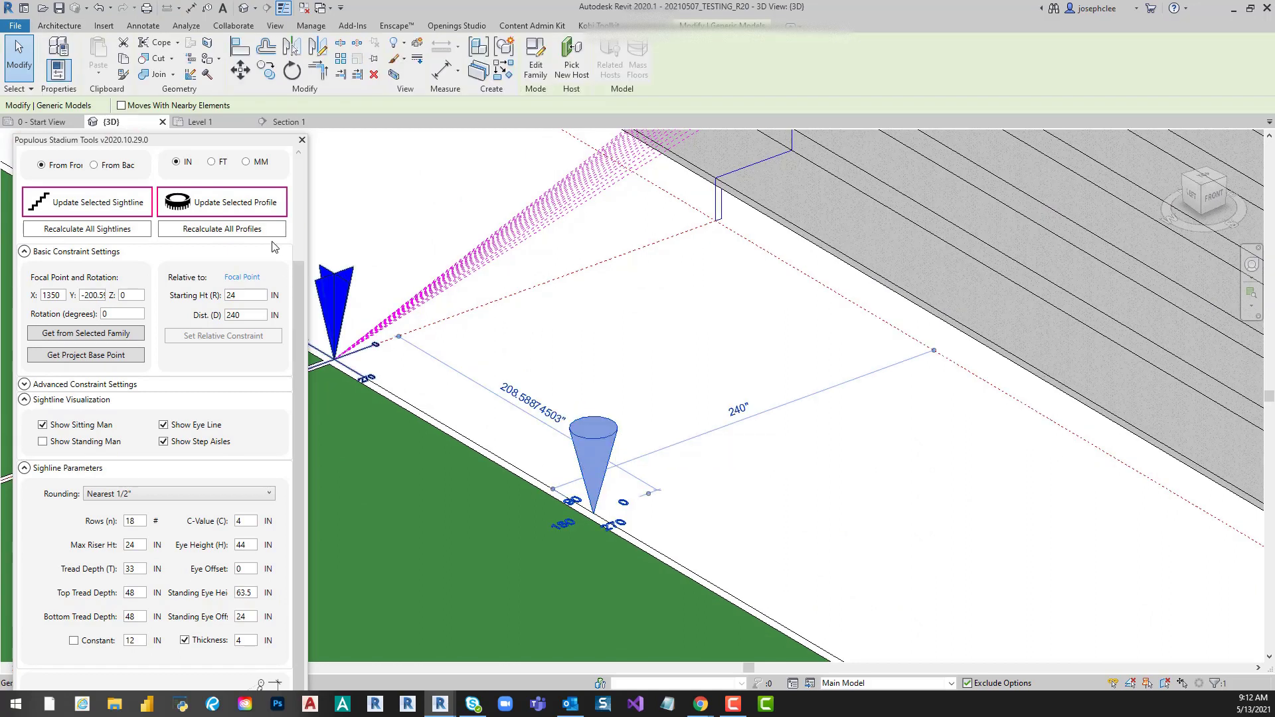
click(66, 335)
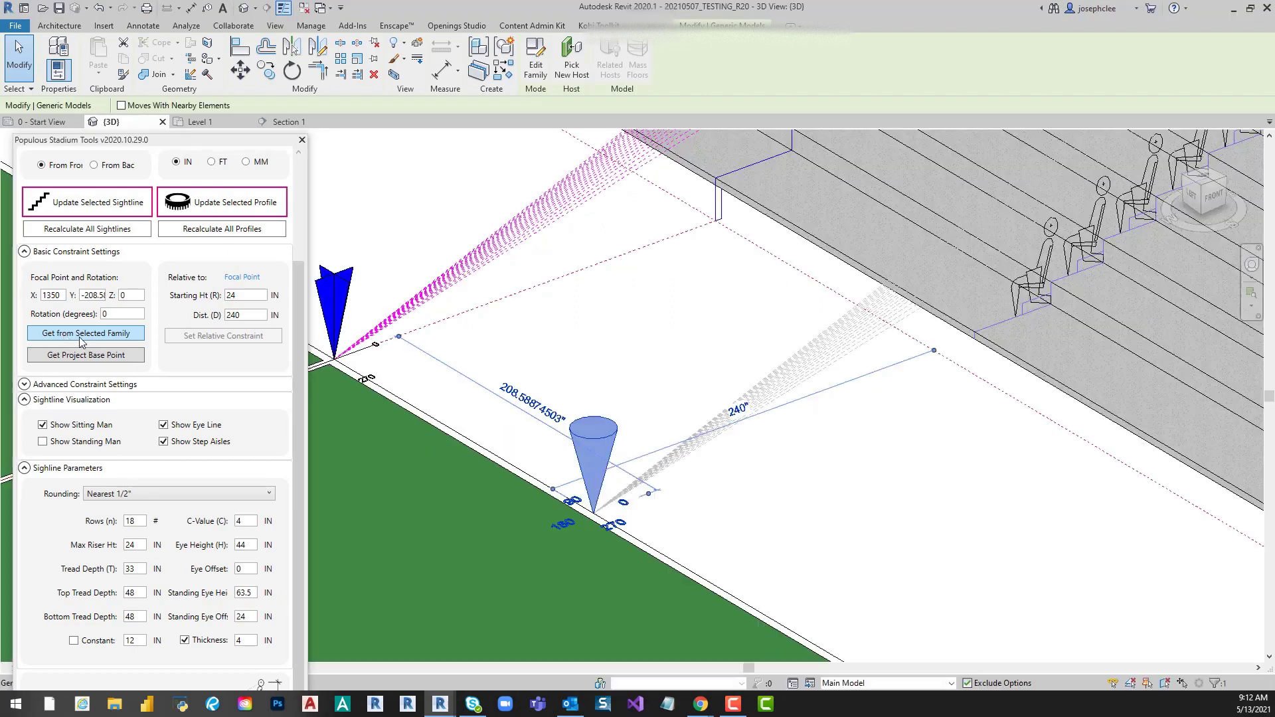
click(817, 494)
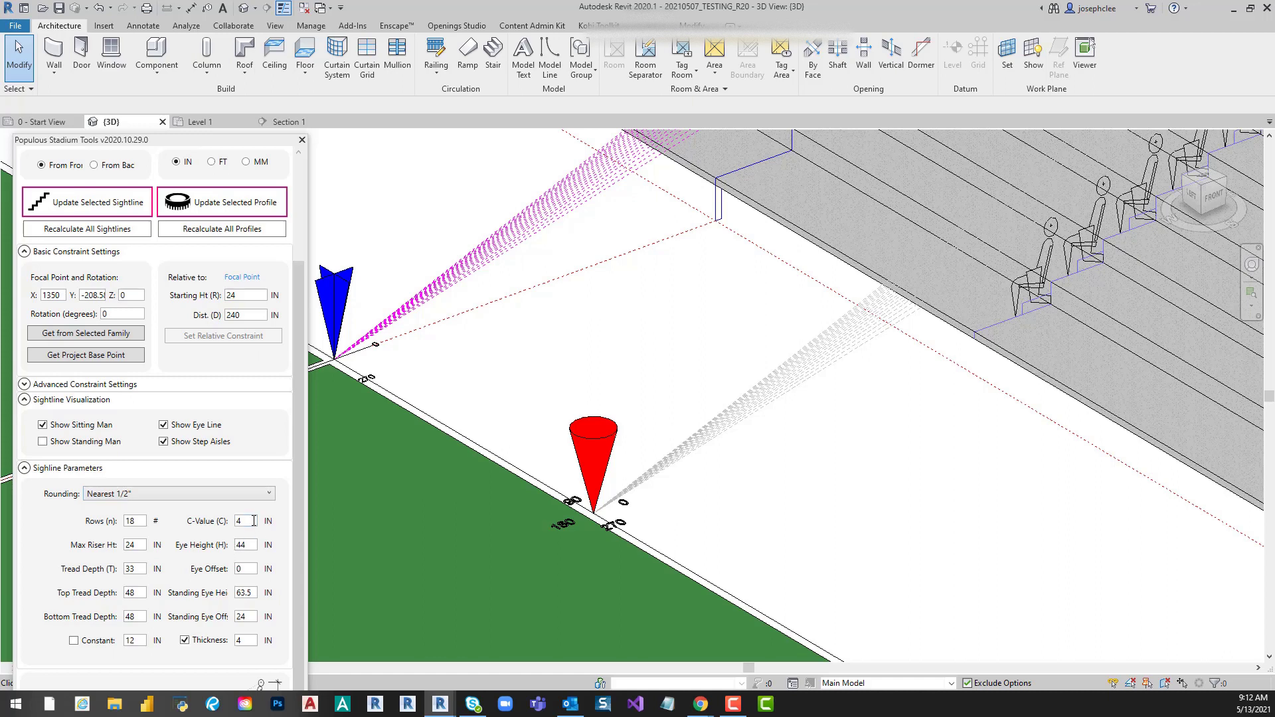
double_click(254, 520)
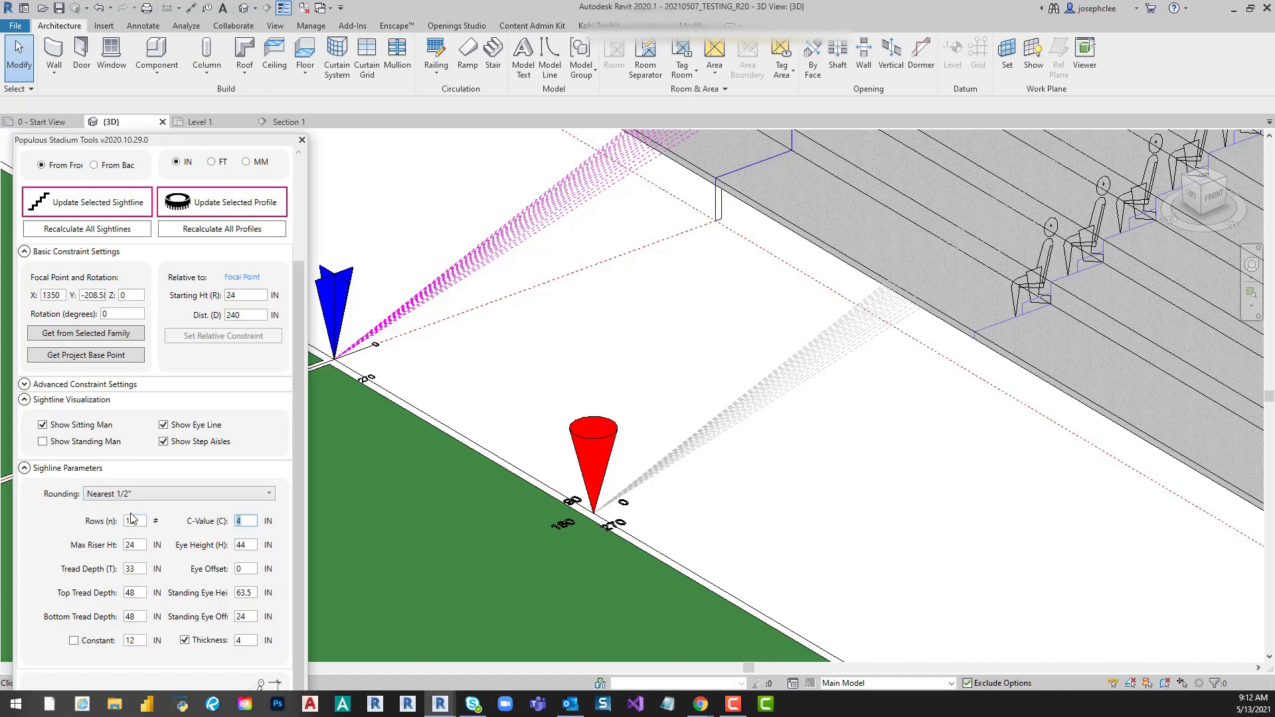
drag(135, 523, 121, 525)
drag(141, 596, 120, 624)
double_click(138, 620)
drag(249, 544, 234, 544)
drag(253, 618, 235, 617)
drag(249, 314, 227, 315)
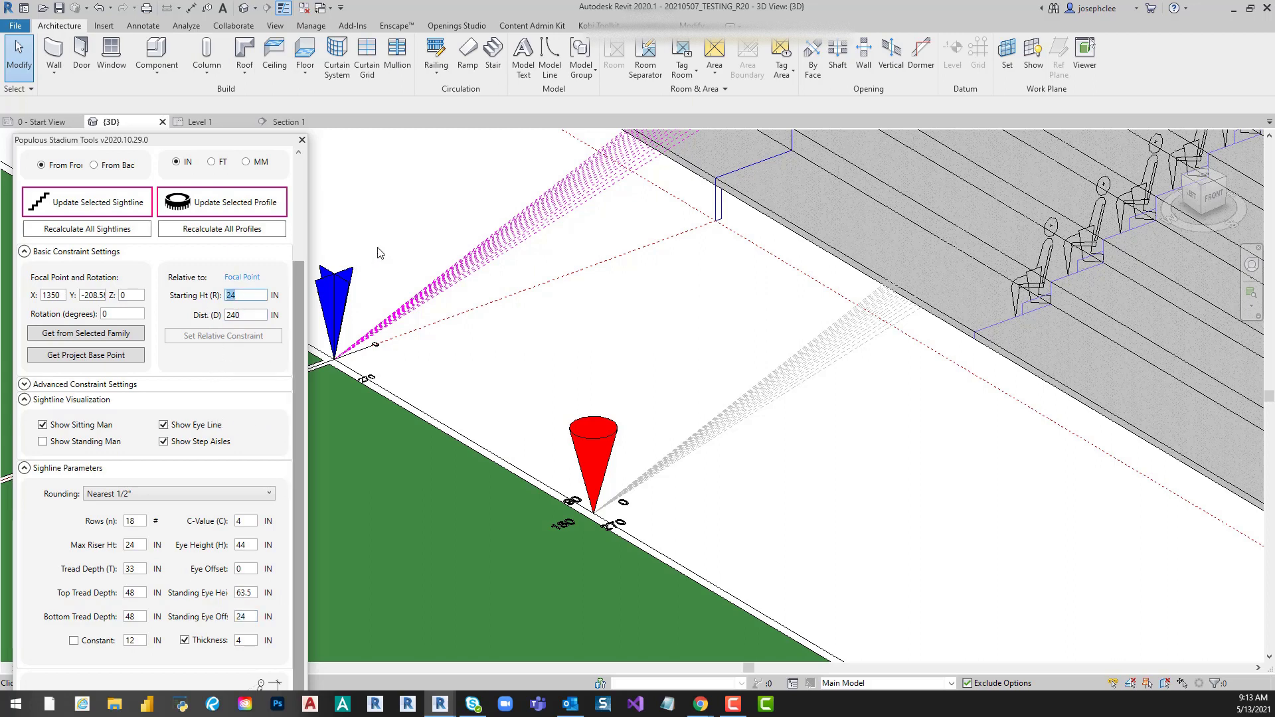
scroll(584, 477, down, 2)
scroll(585, 477, down, 2)
middle_drag(717, 584, 751, 605)
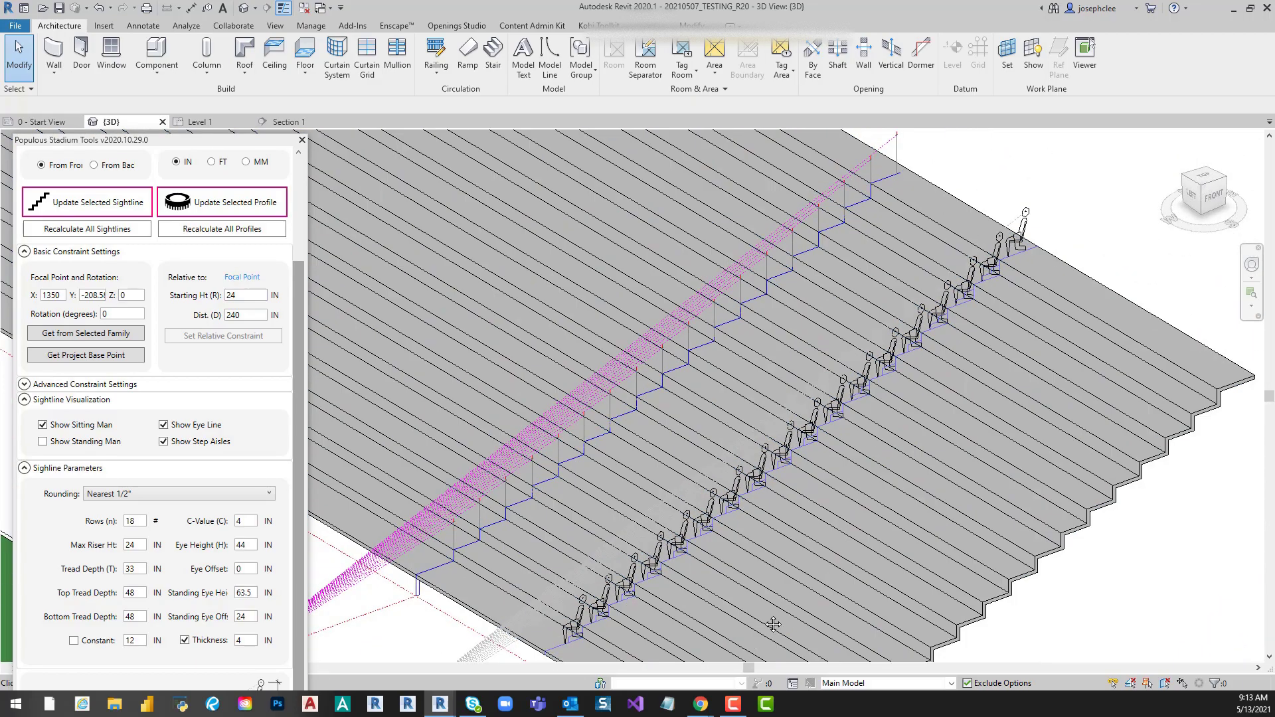
scroll(585, 562, up, 2)
scroll(584, 561, up, 2)
scroll(584, 562, up, 1)
scroll(598, 538, up, 2)
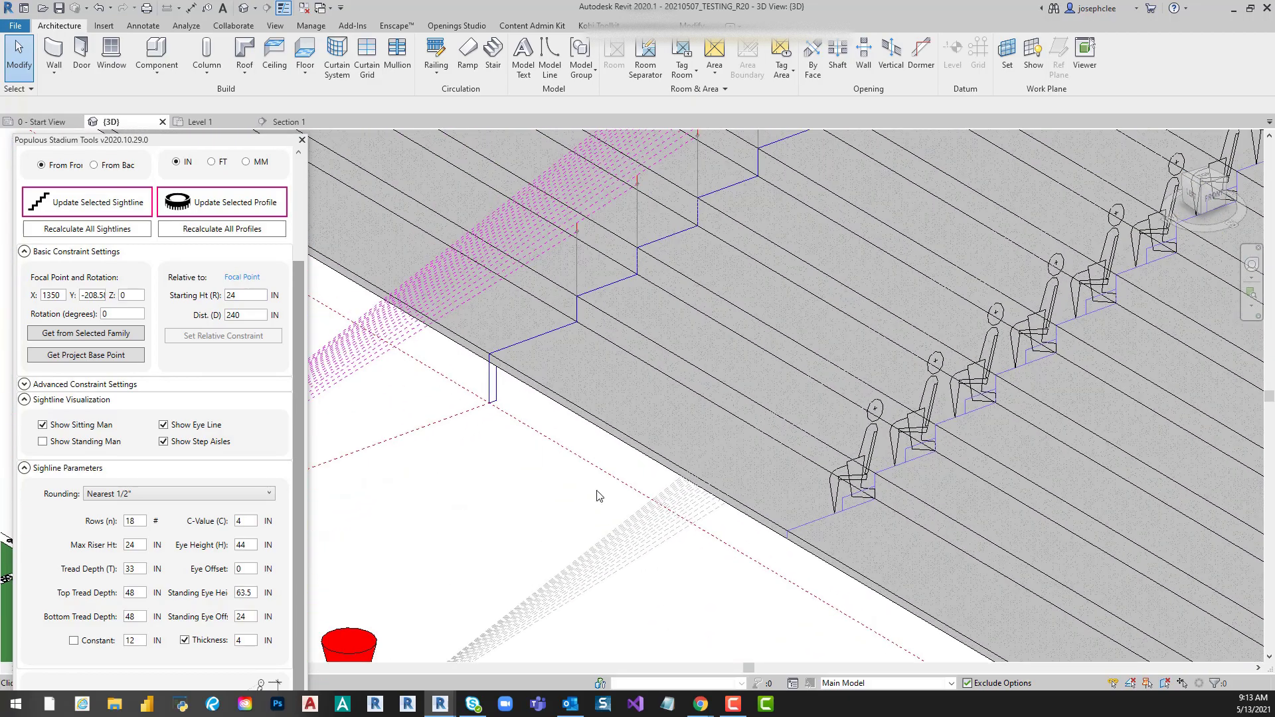
click(574, 278)
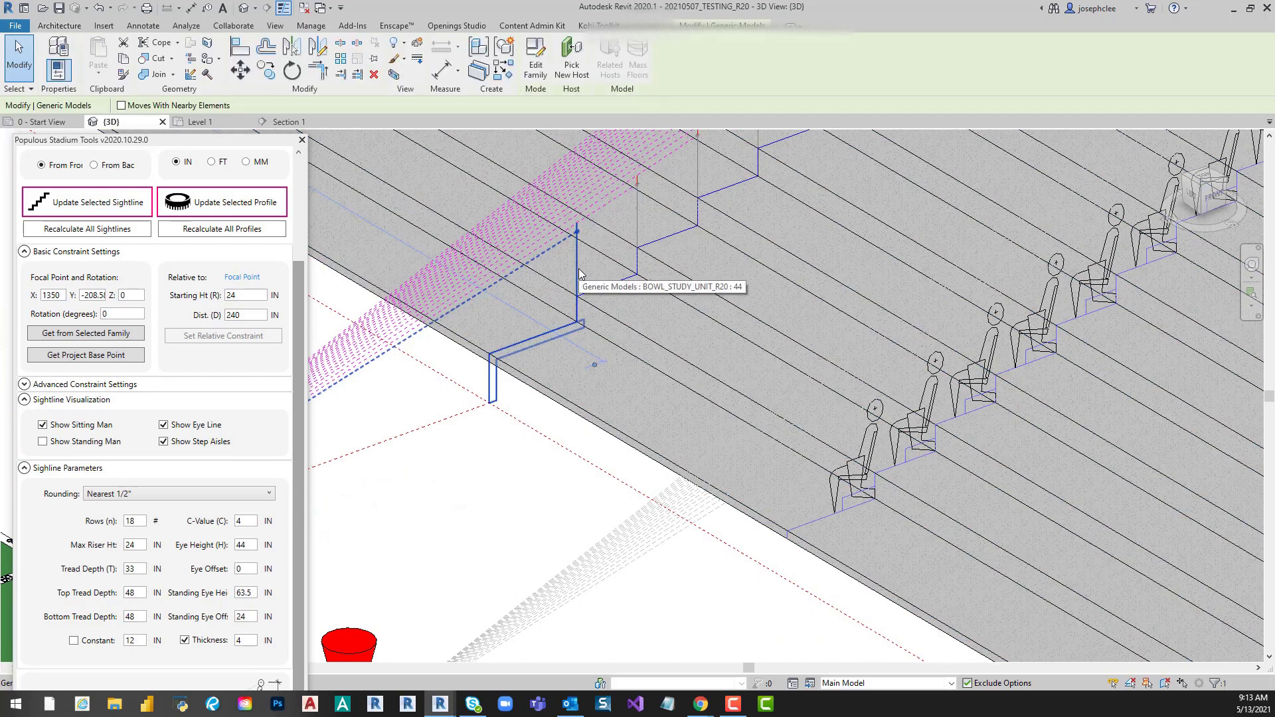
click(592, 362)
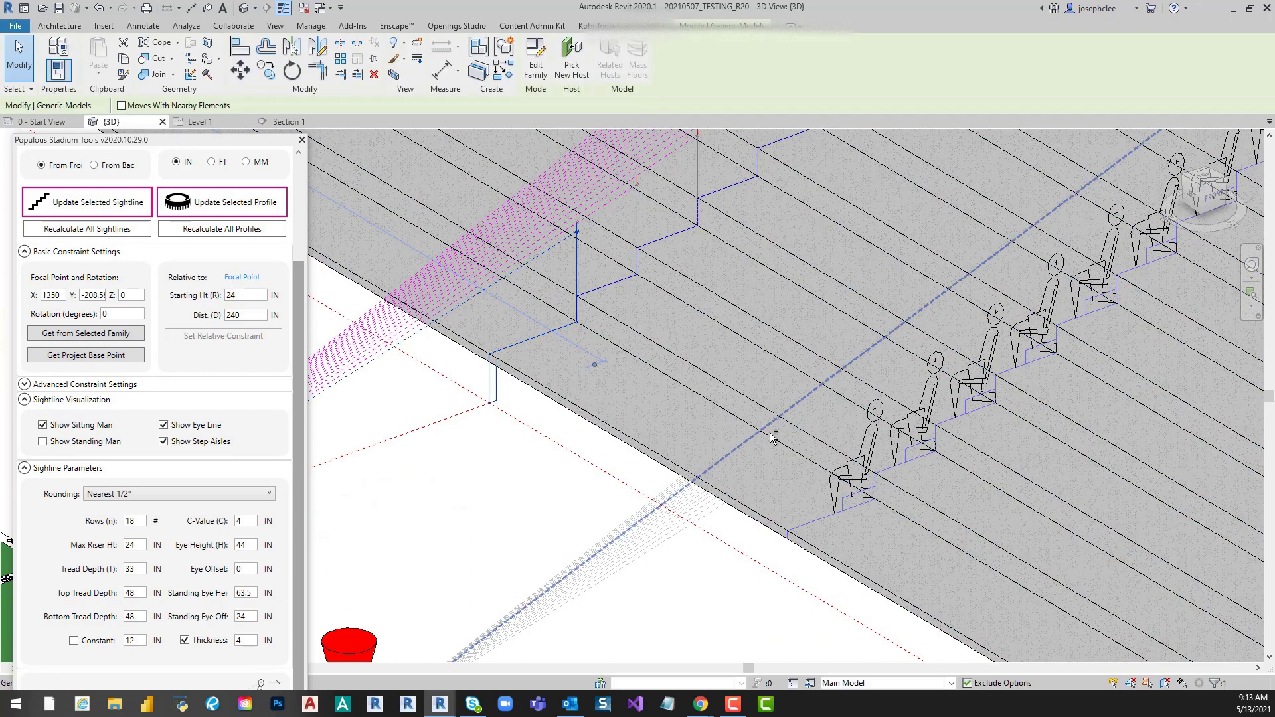
ctrl+click(845, 490)
click(656, 618)
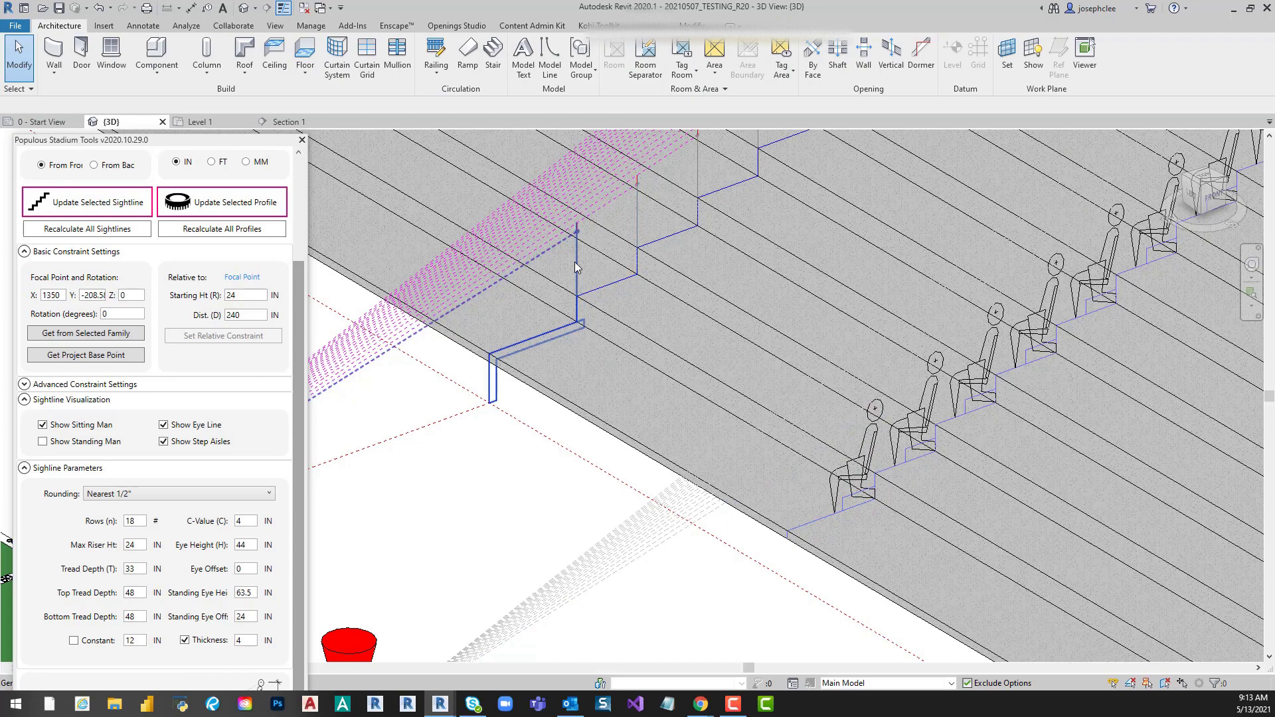
middle_drag(863, 462, 968, 267)
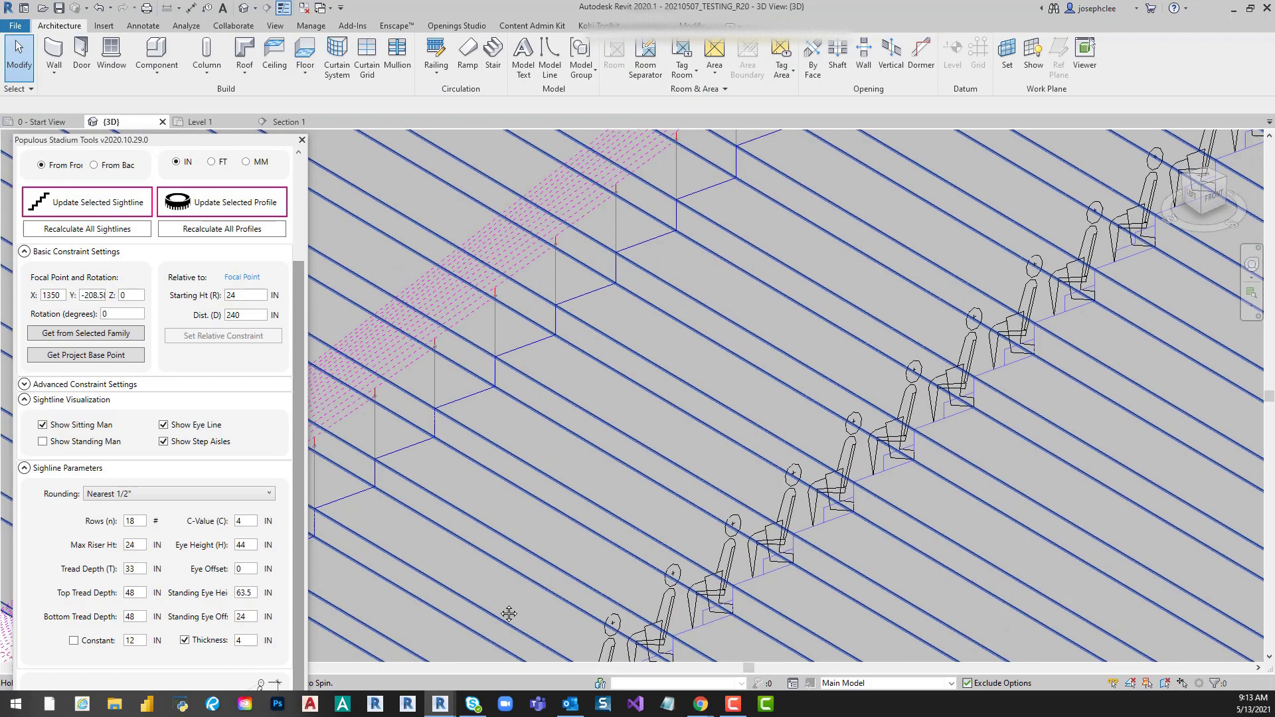
middle_drag(964, 193, 967, 356)
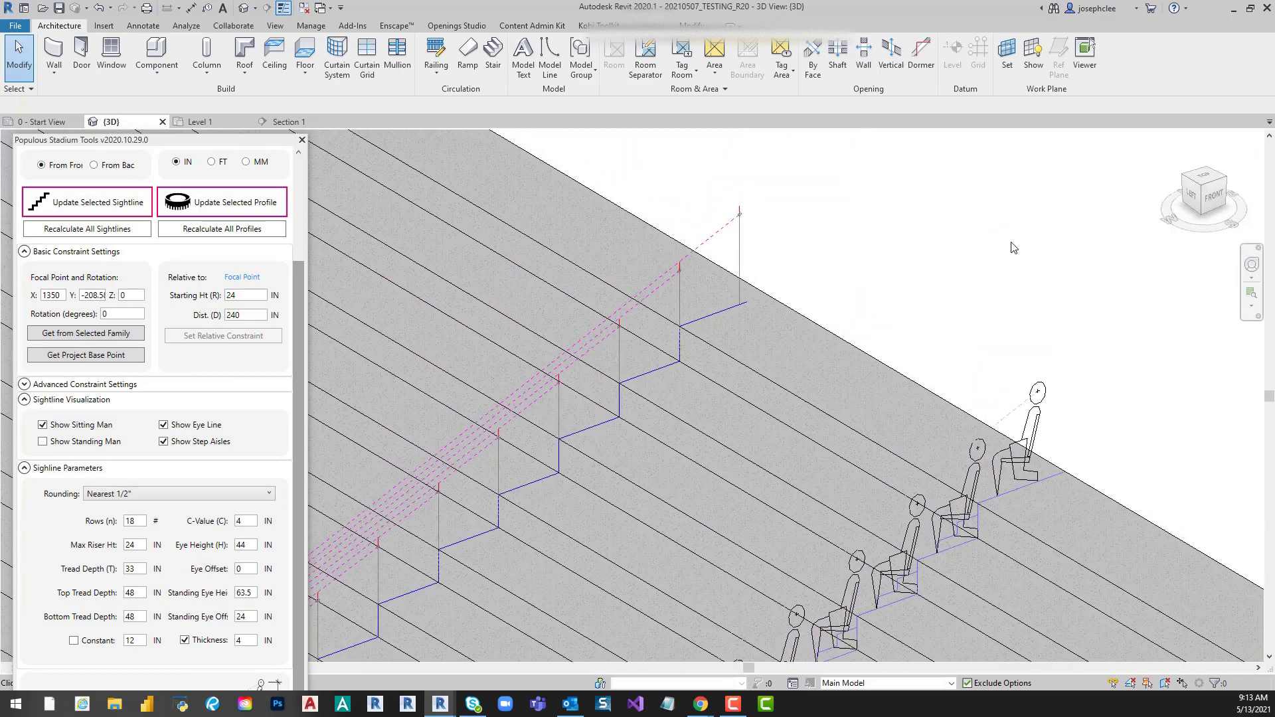
click(740, 259)
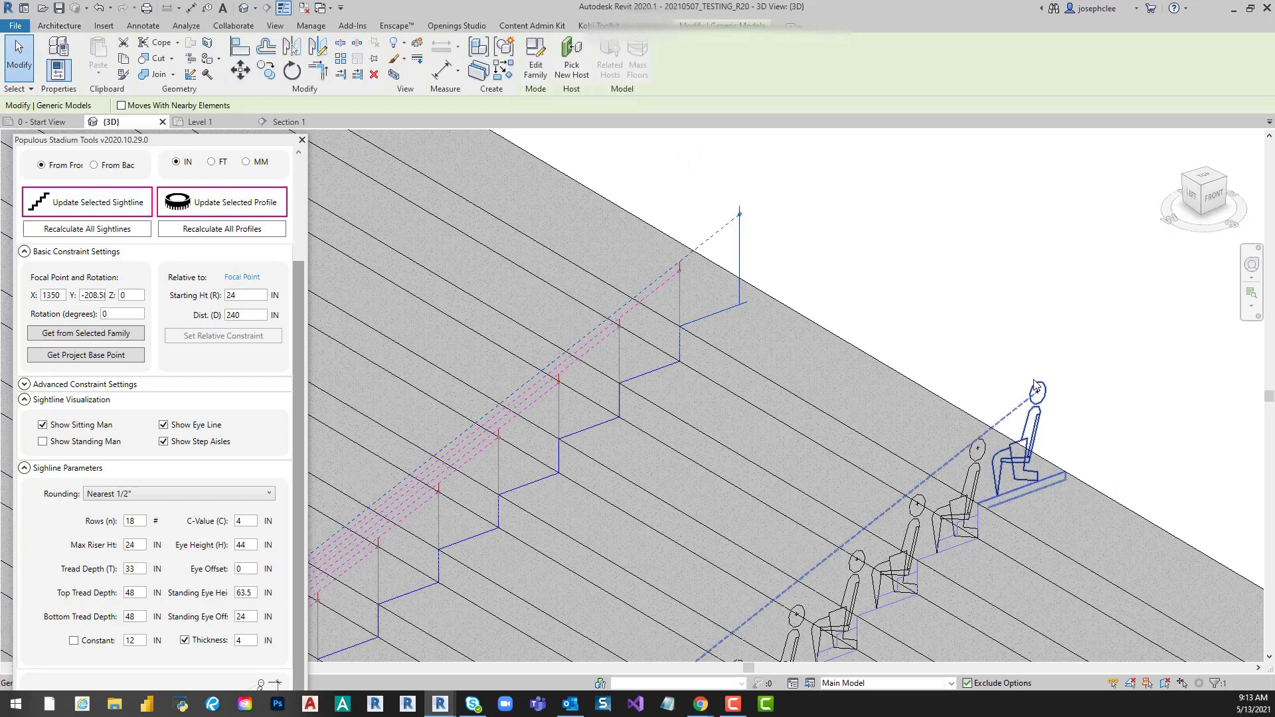
click(988, 251)
scroll(976, 214, down, 3)
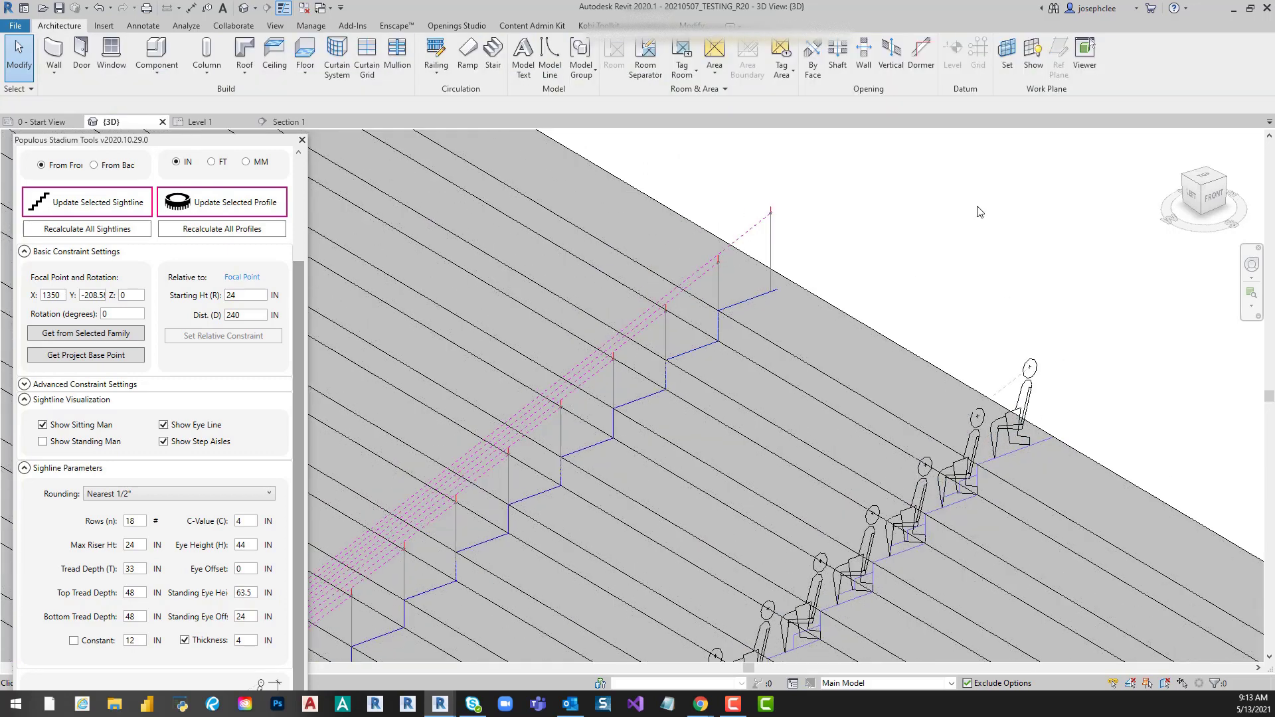
scroll(687, 362, down, 3)
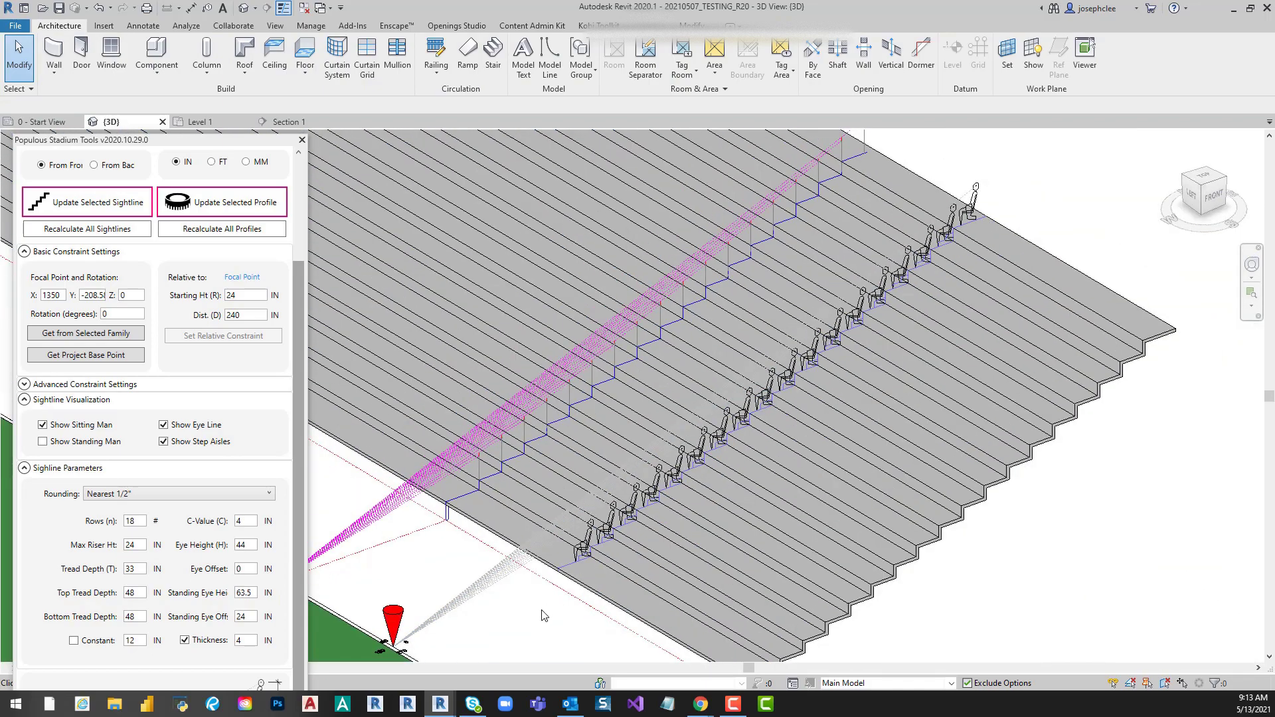
mouse_move(687, 361)
middle_down()
mouse_move(759, 500)
mouse_move(760, 556)
middle_up()
scroll(744, 508, up, 2)
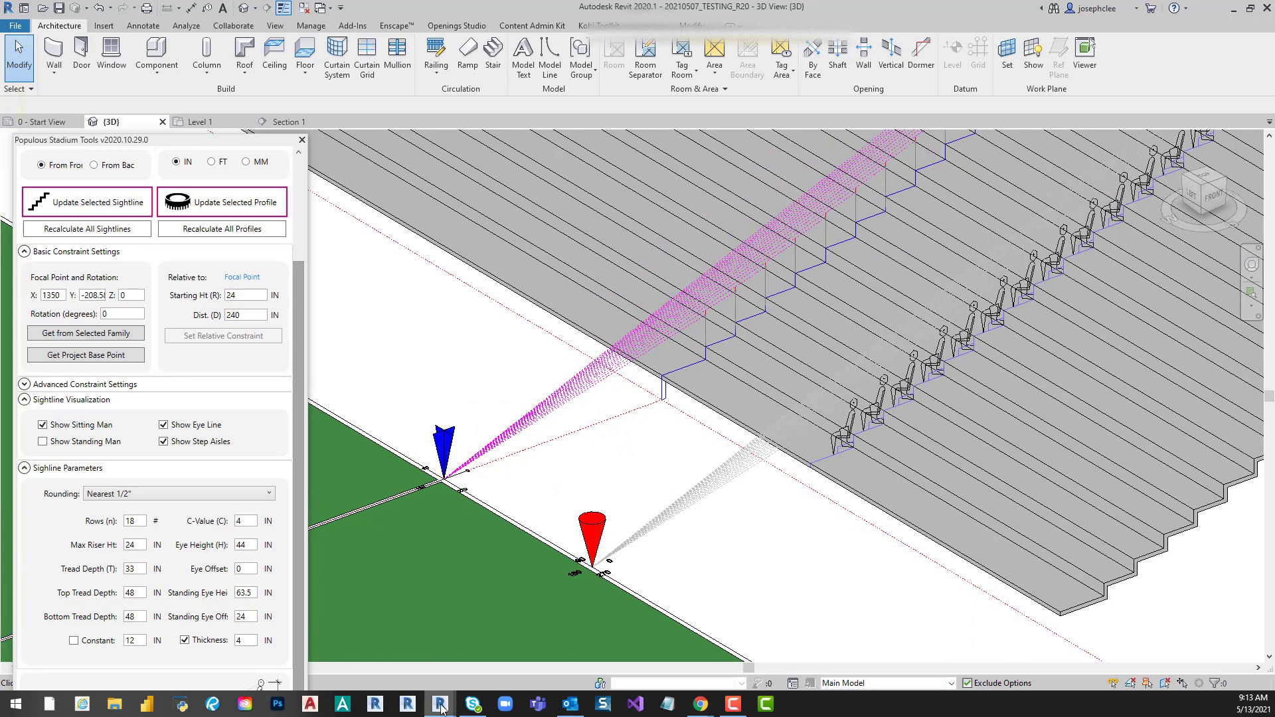
mouse_move(440, 704)
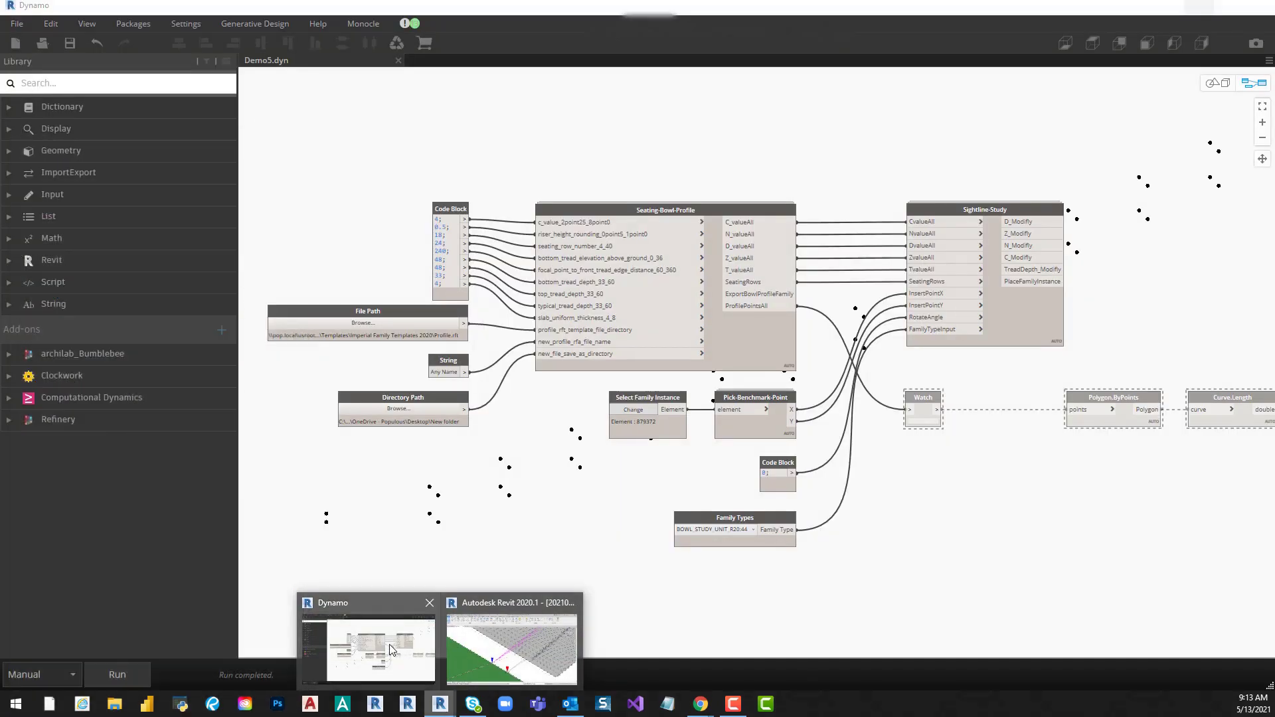
- Change the Code Block's first value, the C-value, from 4 to 8
click(390, 644)
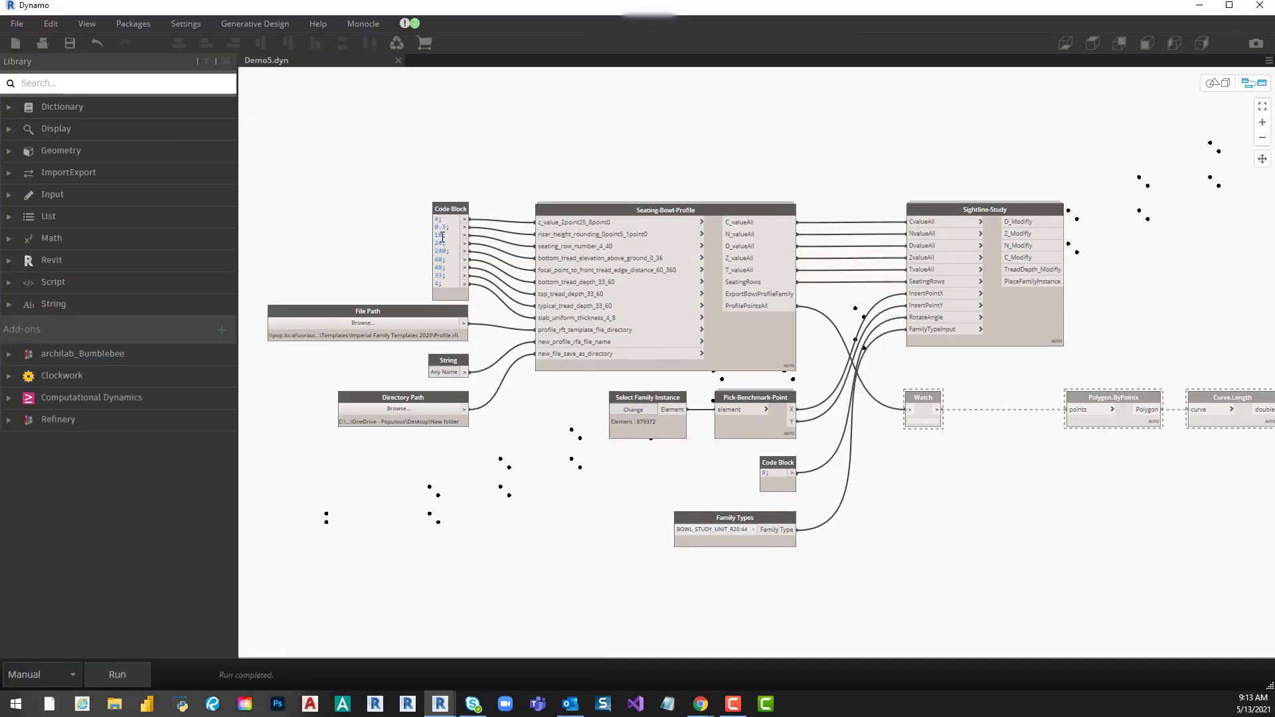
scroll(403, 265, up, 1)
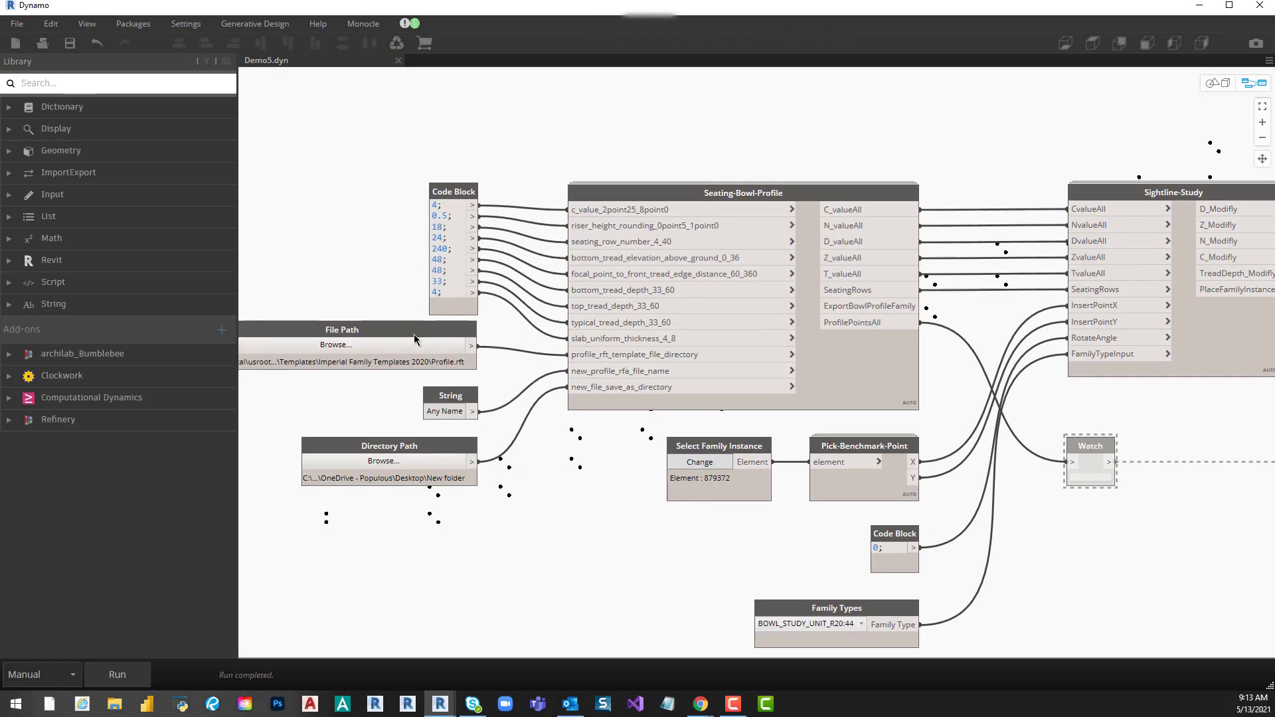
scroll(409, 285, up, 1)
scroll(416, 320, up, 2)
scroll(416, 320, up, 1)
scroll(421, 320, up, 2)
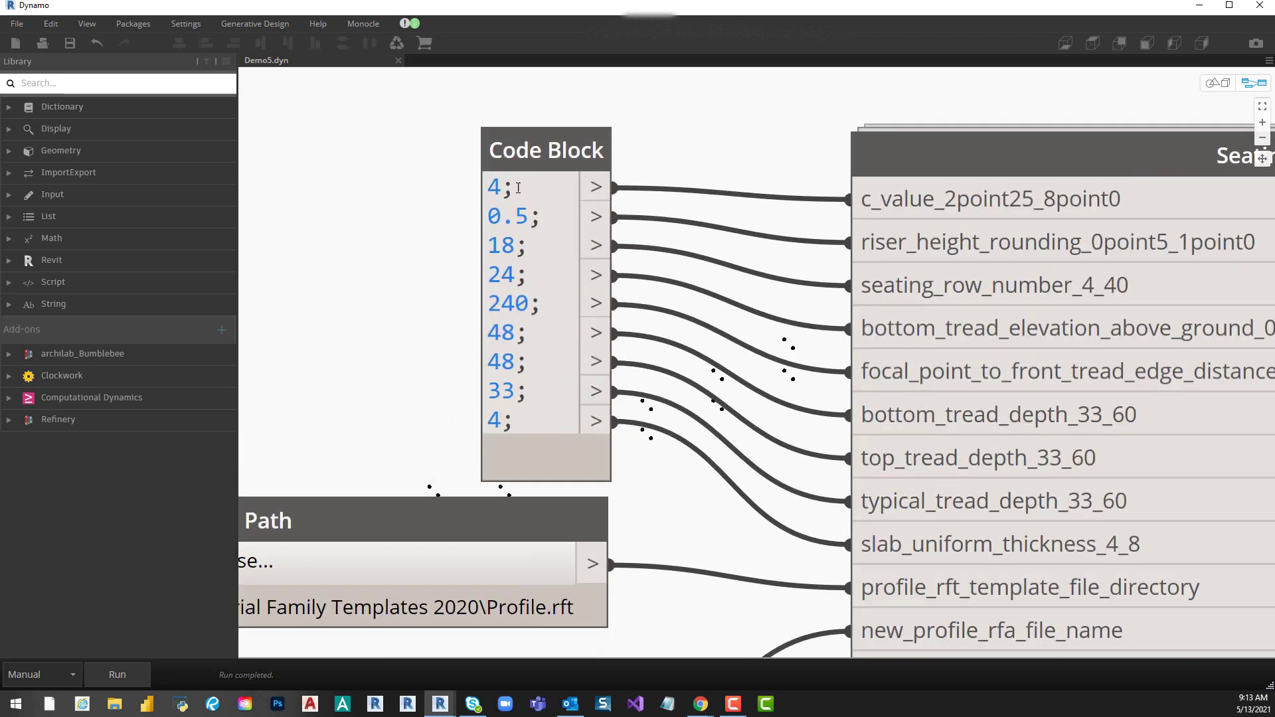
double_click(492, 187)
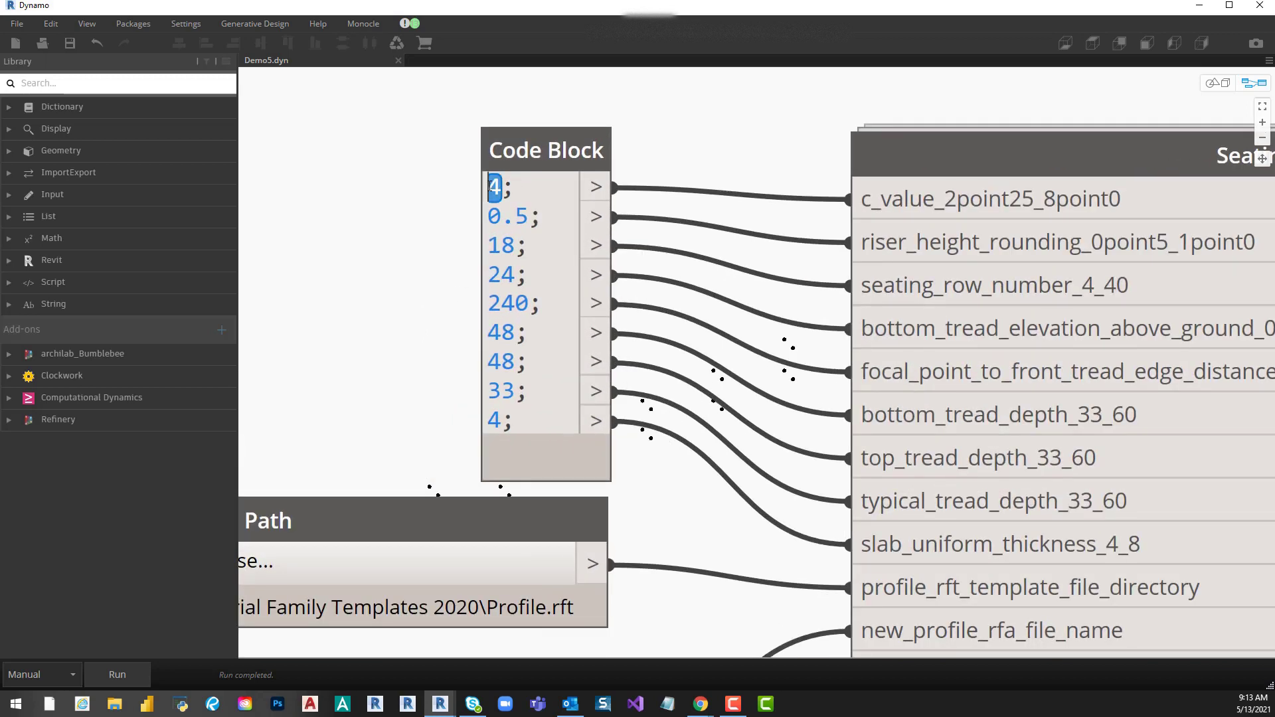
text(8)
click(409, 202)
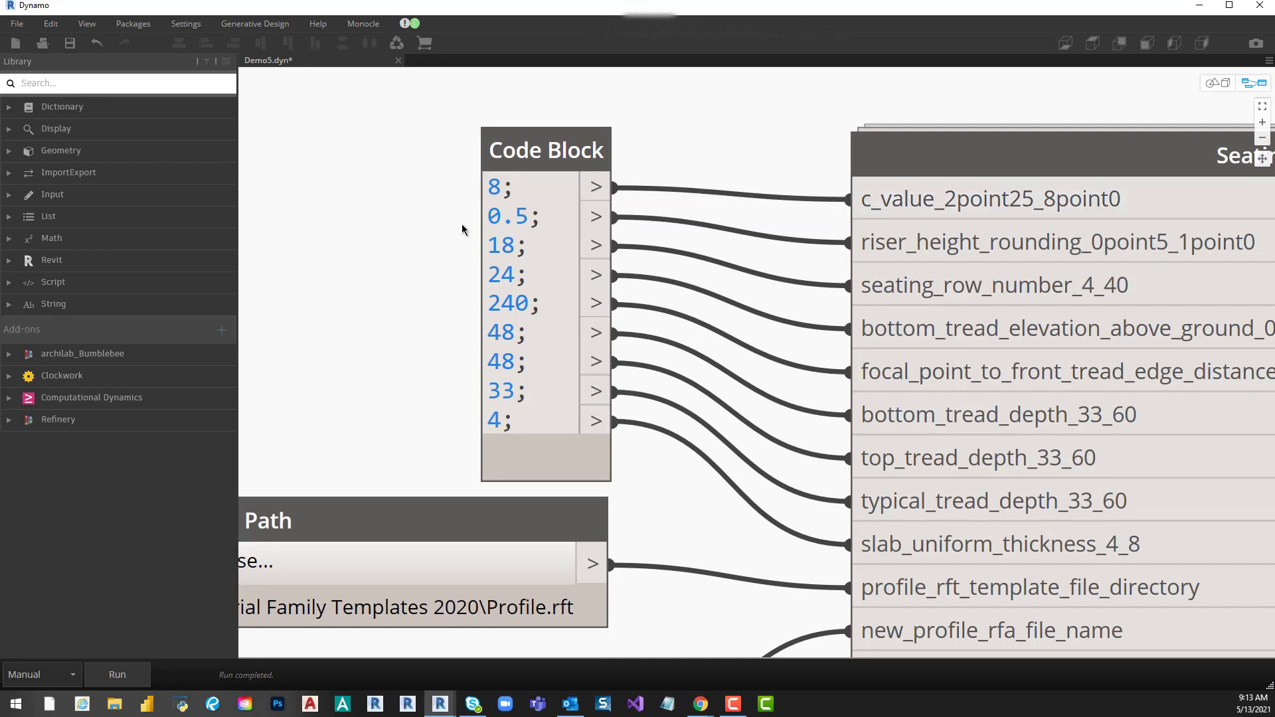
scroll(463, 218, down, 2)
scroll(463, 216, down, 3)
scroll(578, 346, down, 1)
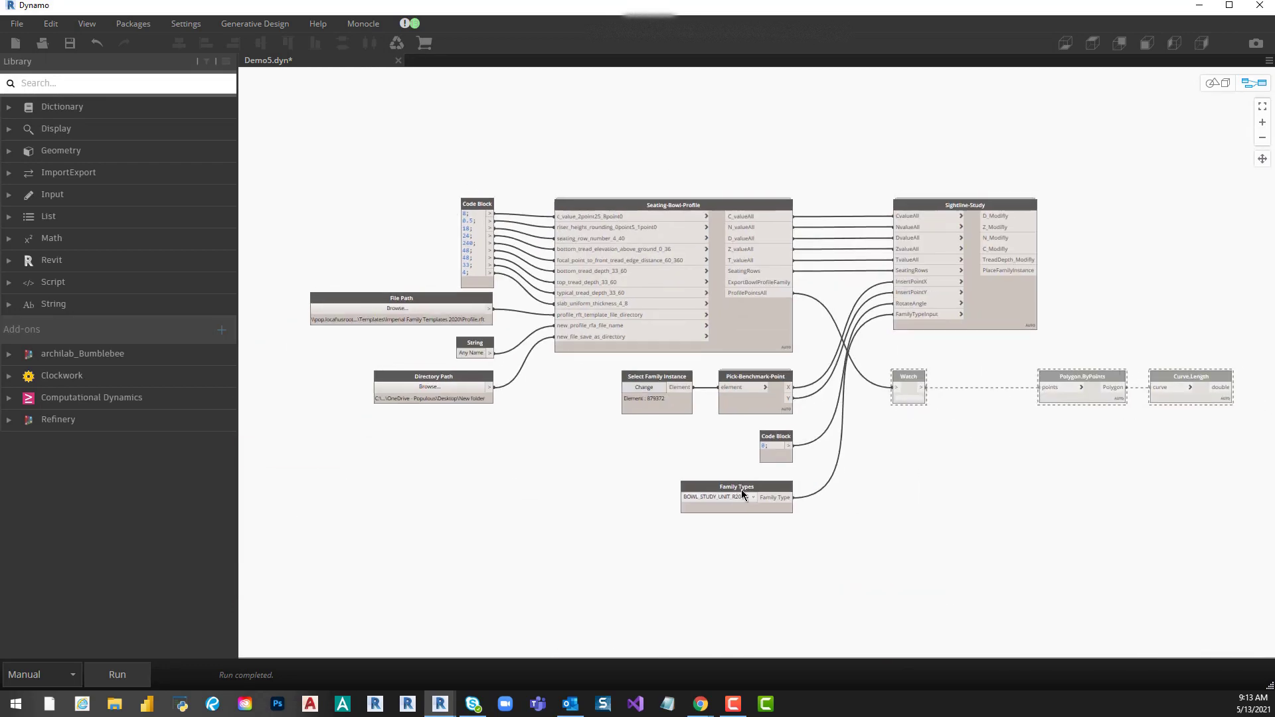
scroll(695, 481, down, 1)
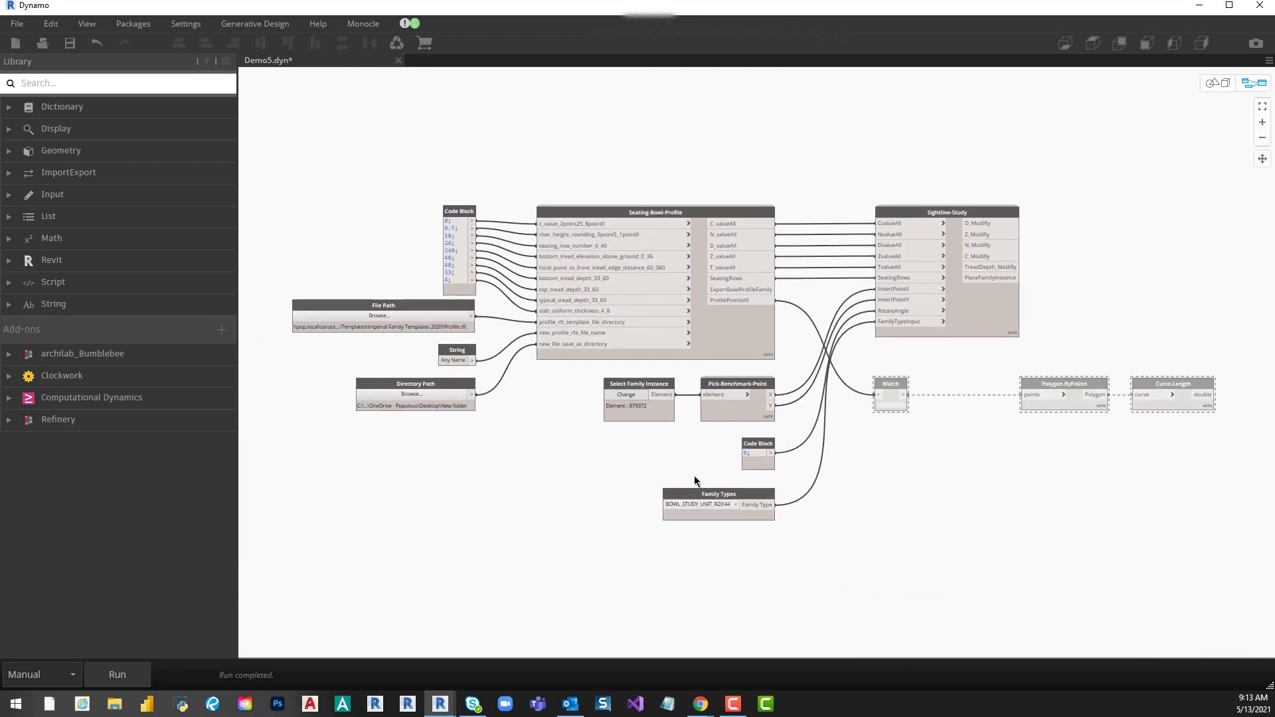
- Run the Dynamo graph with the C-value of 8
click(119, 672)
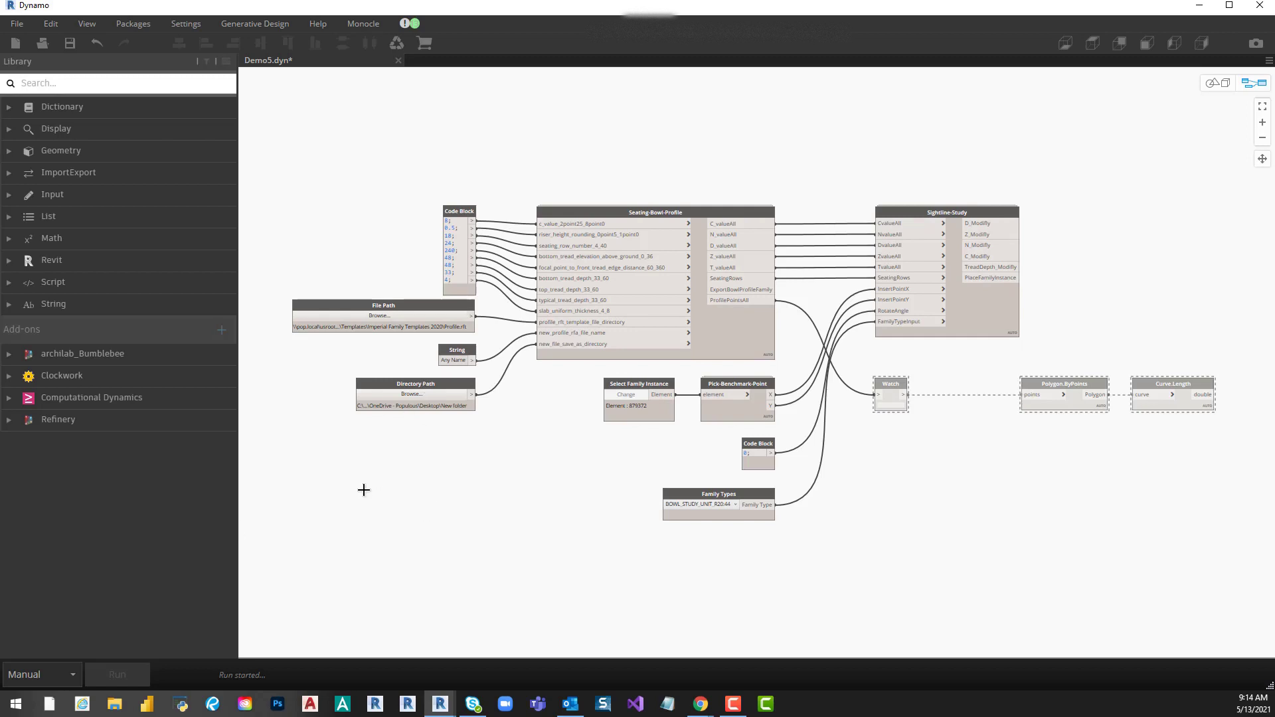
- Minimize Dynamo and orbit Revit's 3D view to frame the red cone and seated figures
click(16, 23)
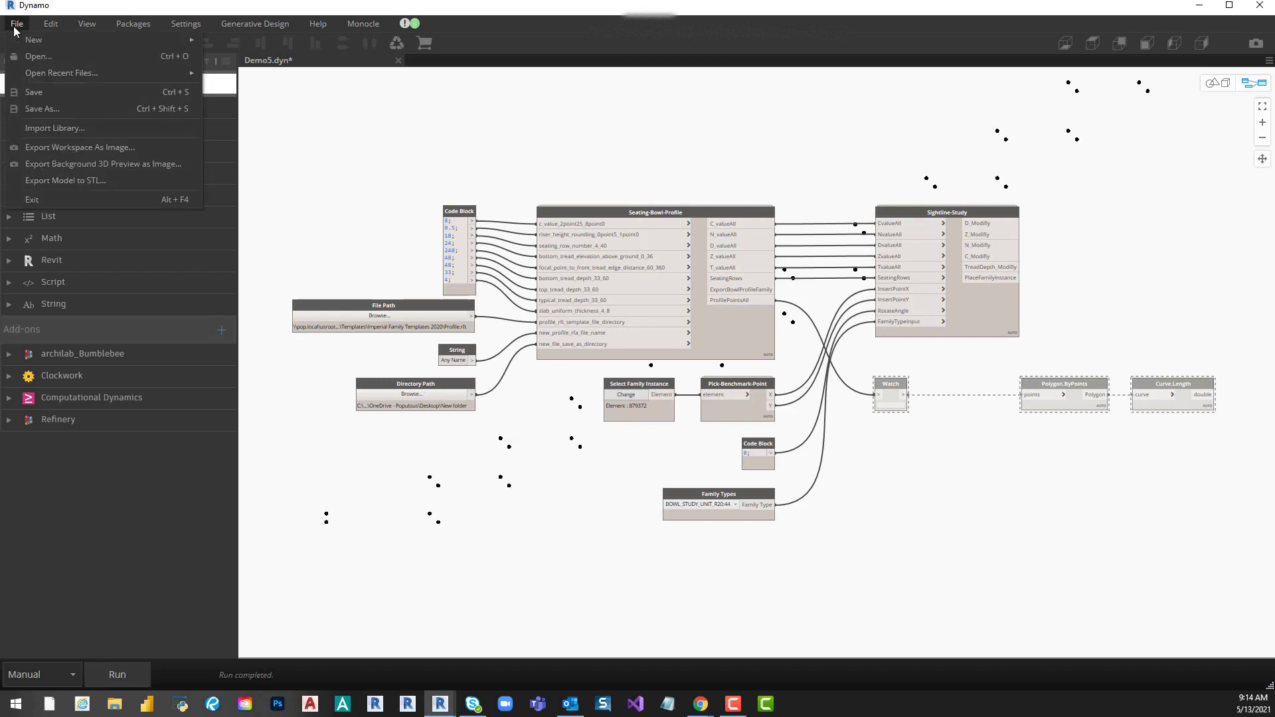
click(1199, 6)
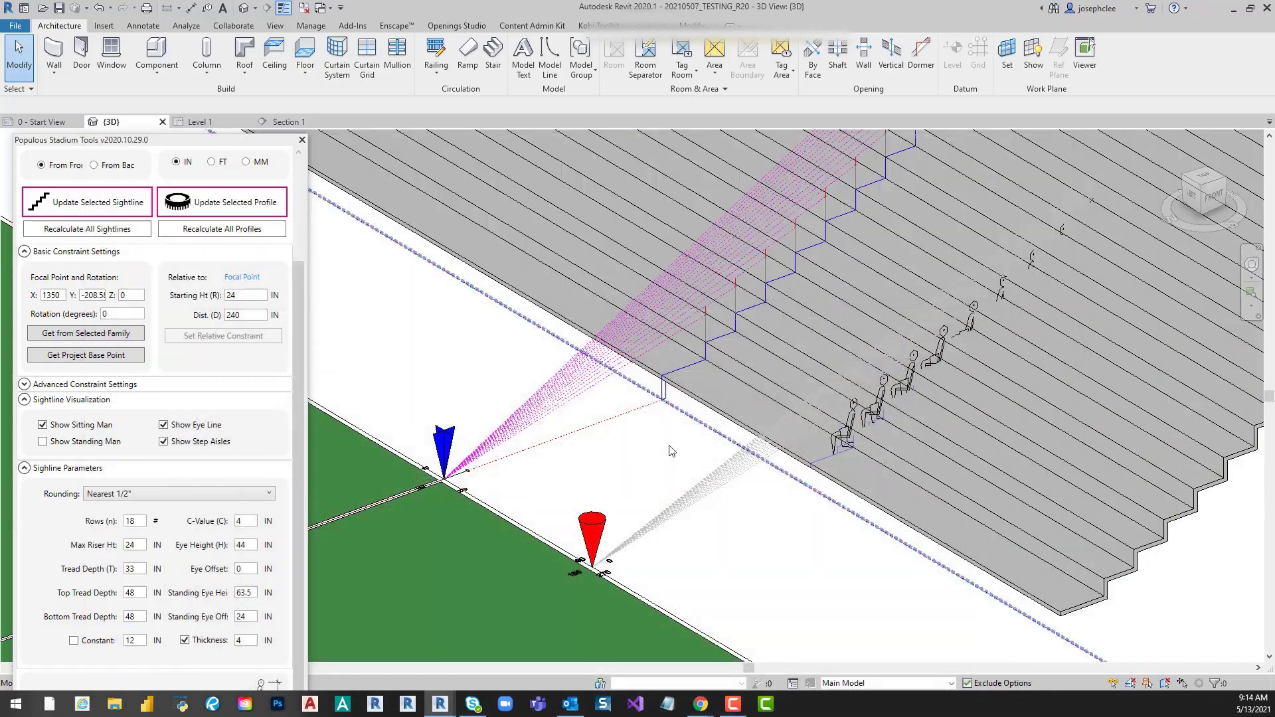
mouse_move(852, 528)
shift+middle_down()
mouse_move(821, 451)
mouse_move(887, 587)
mouse_move(979, 584)
mouse_move(675, 608)
shift+middle_up()
scroll(675, 608, up, 3)
scroll(675, 609, up, 3)
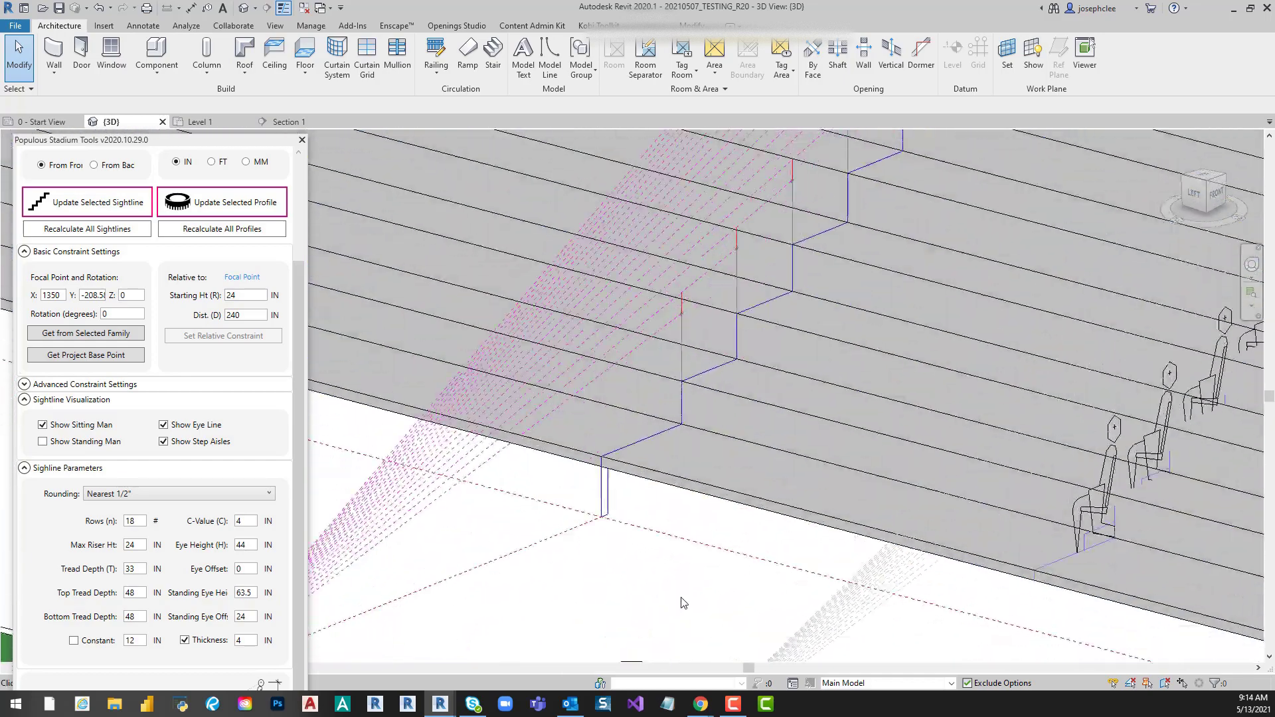
scroll(387, 589, down, 3)
middle_drag(387, 589, 445, 561)
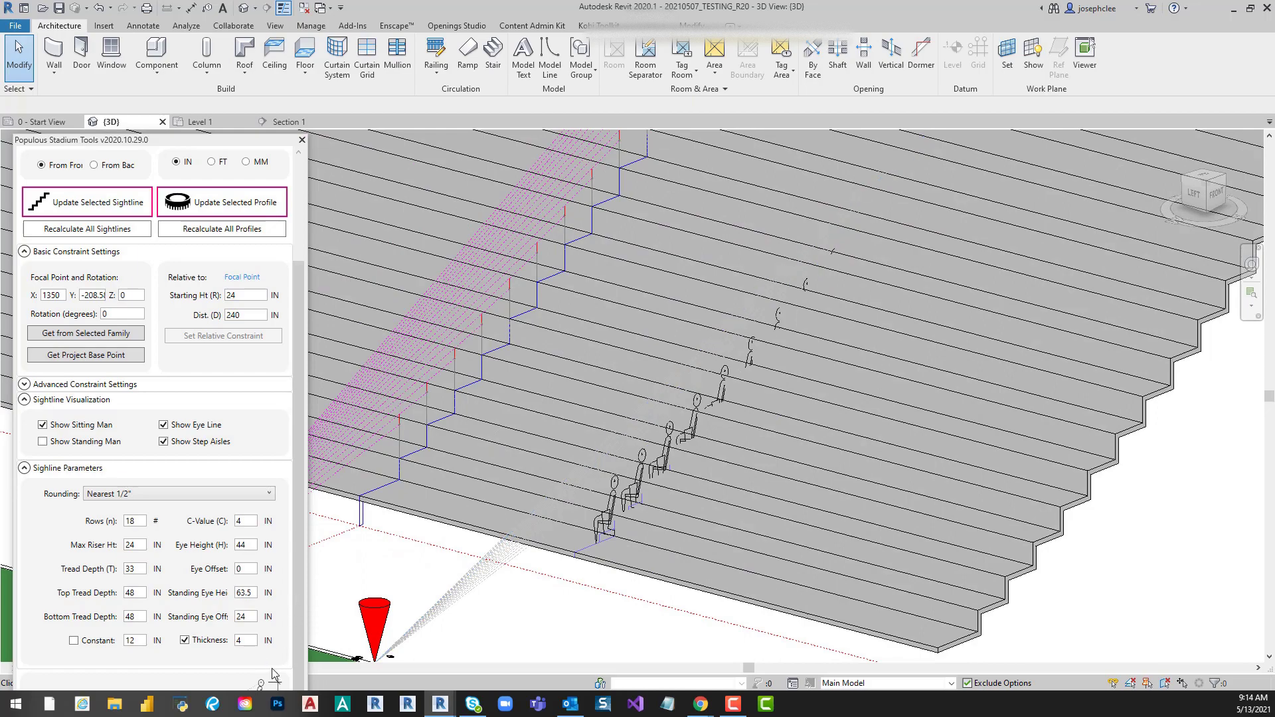
- Open Section 1 and frame the whole stepped seating section with its sightlines
click(287, 122)
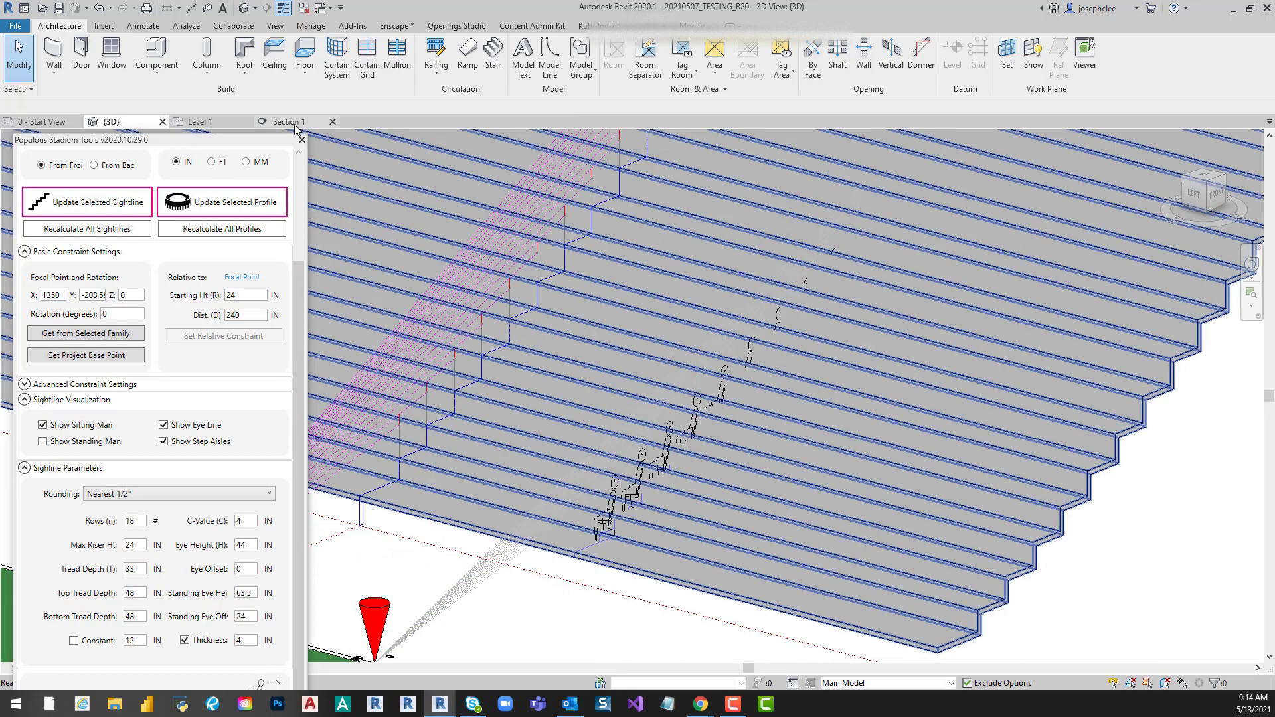
scroll(1037, 299, down, 2)
scroll(963, 399, down, 2)
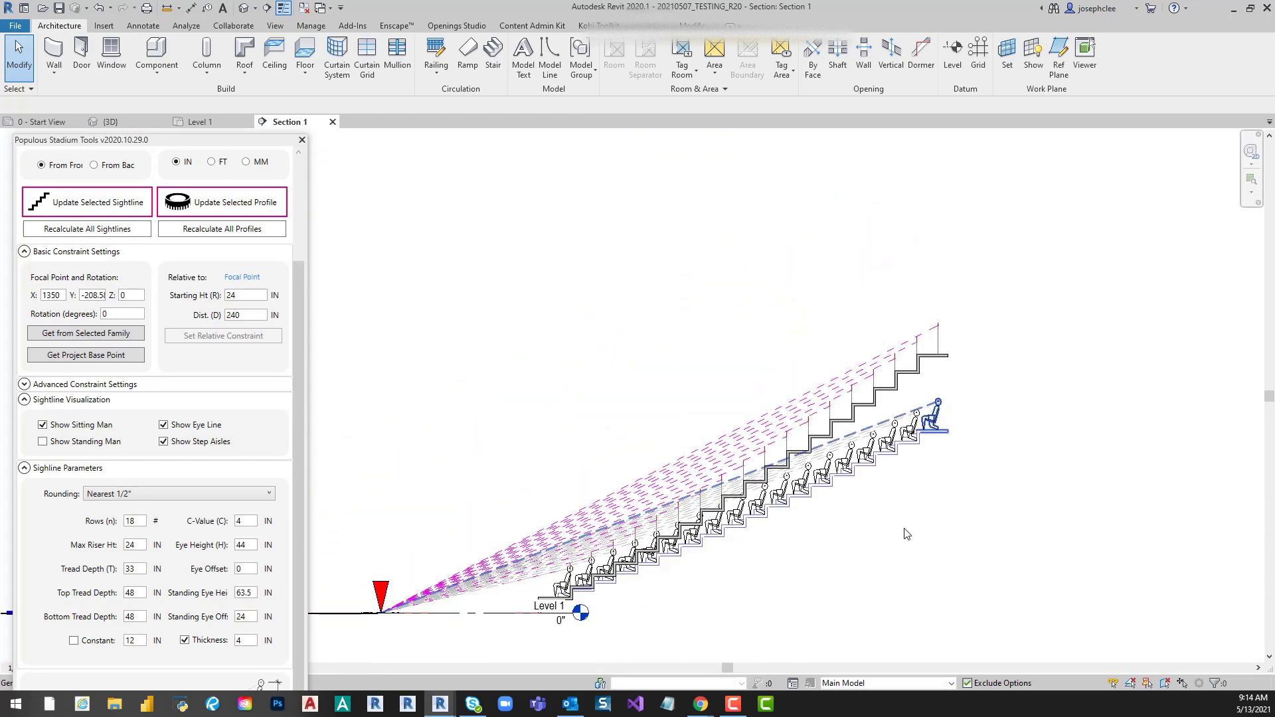
scroll(930, 452, down, 1)
scroll(892, 487, down, 1)
scroll(893, 487, up, 1)
middle_drag(857, 527, 934, 588)
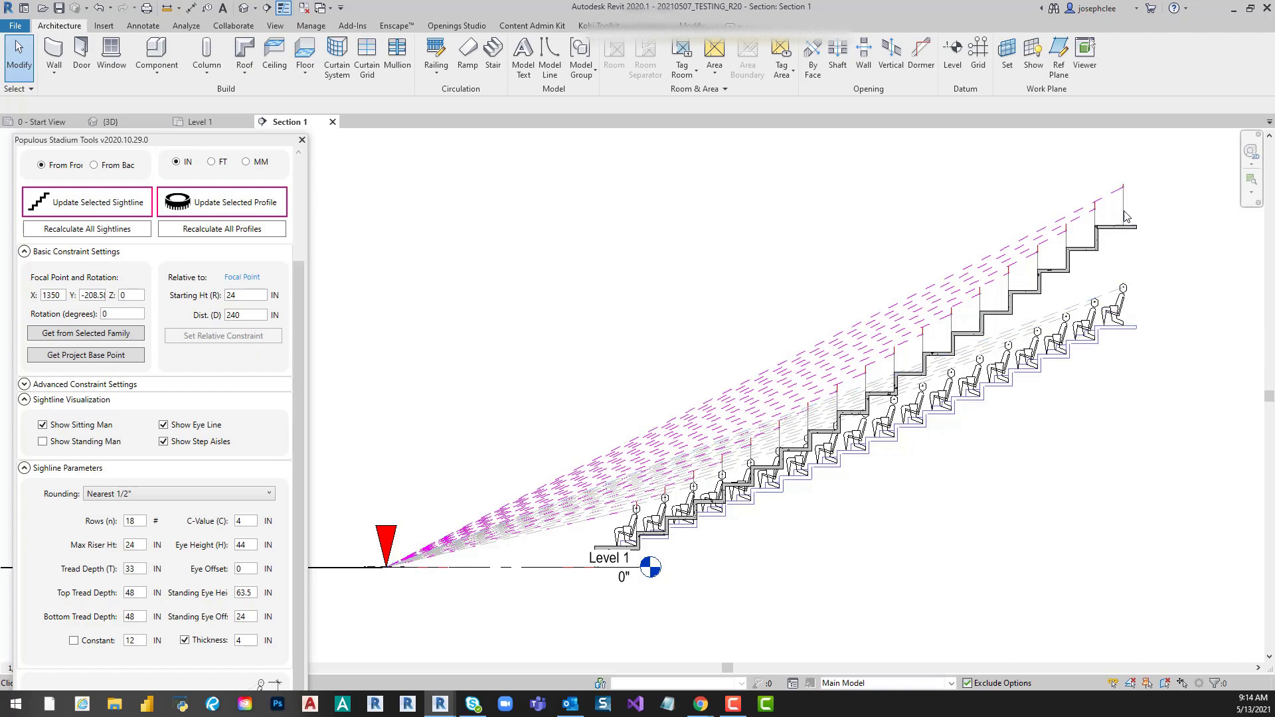
- Set the sightline model's C-Value to 8 and recalculate all sightlines
click(633, 226)
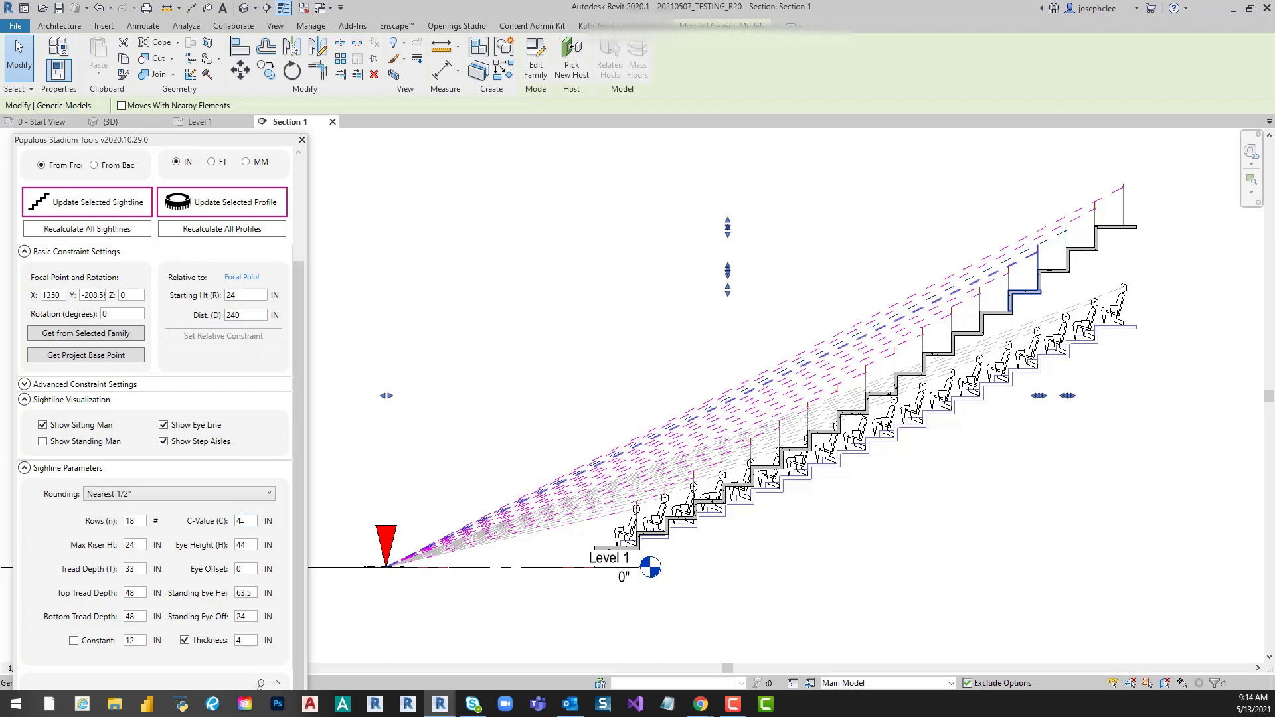
click(252, 519)
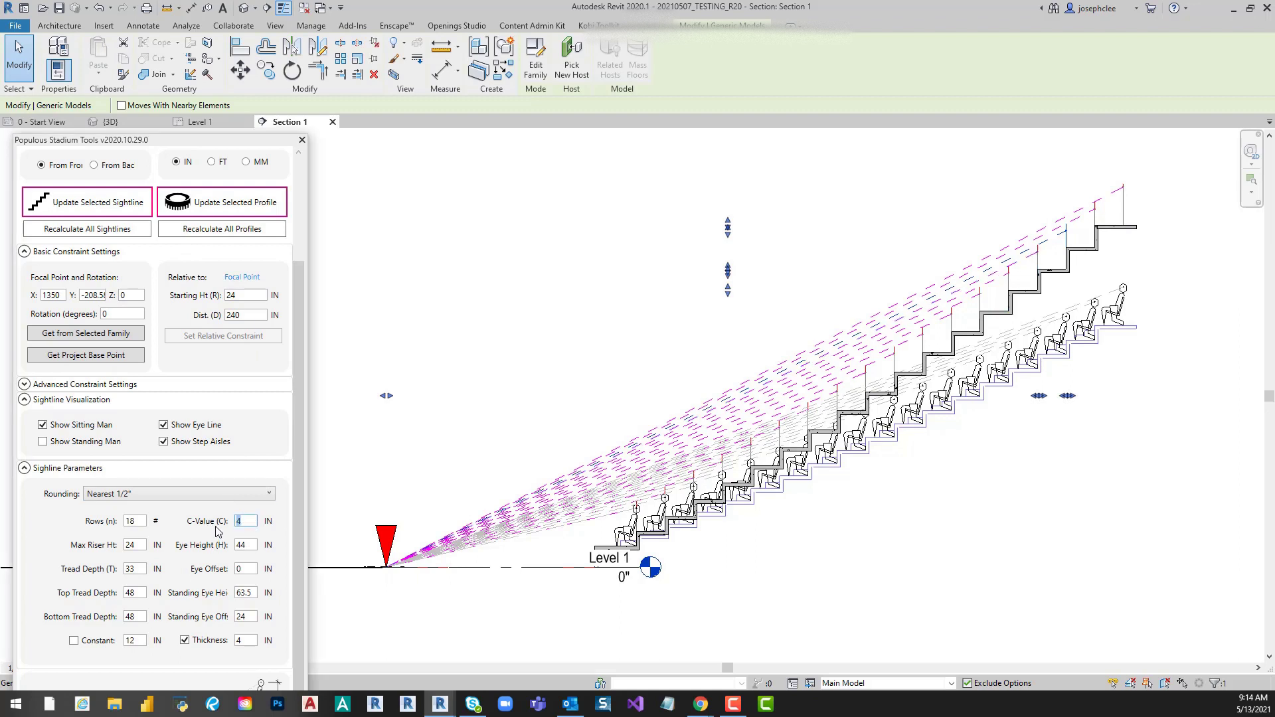
text(8)
click(67, 231)
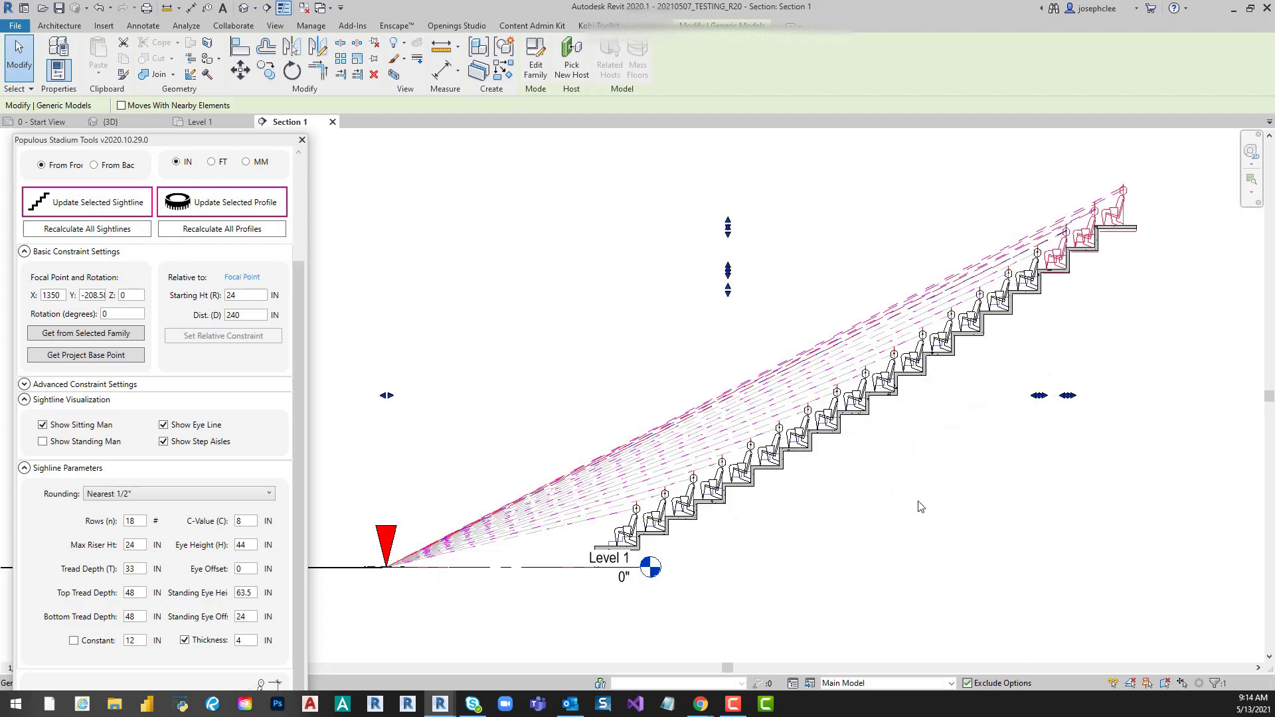
key(Escape)
- Inspect the recalculated lower seating rows in section, then return to the {3D} view
scroll(1129, 285, up, 3)
scroll(1129, 324, up, 1)
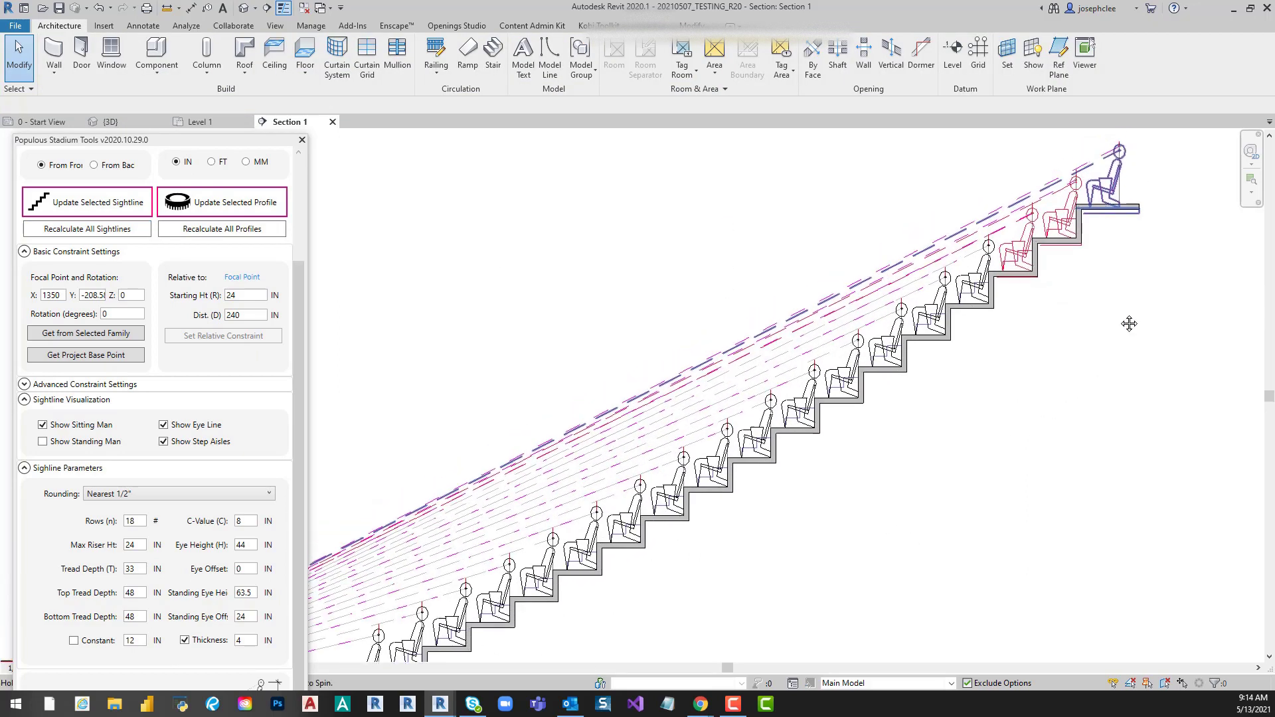
scroll(1089, 309, down, 2)
scroll(697, 447, up, 3)
scroll(568, 493, up, 2)
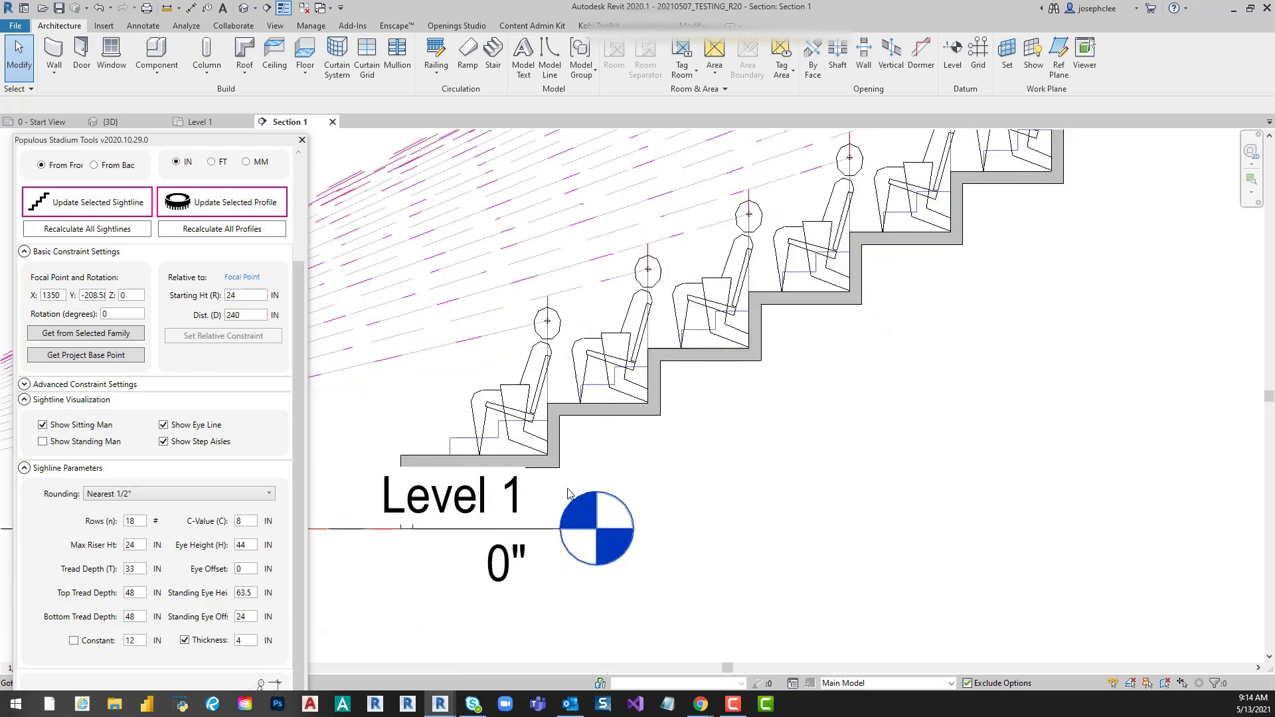
scroll(568, 493, up, 2)
mouse_move(593, 476)
middle_down()
mouse_move(698, 484)
mouse_move(713, 464)
middle_up()
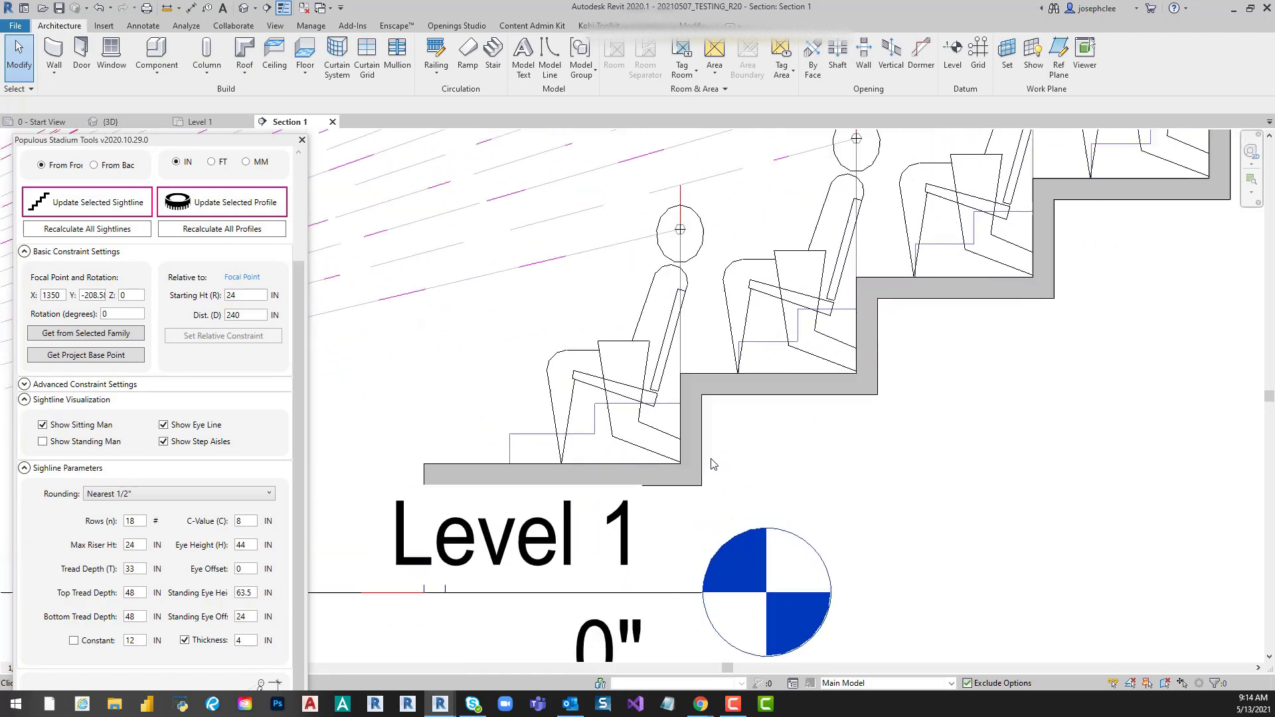
scroll(742, 457, up, 1)
scroll(842, 454, down, 2)
scroll(671, 648, down, 1)
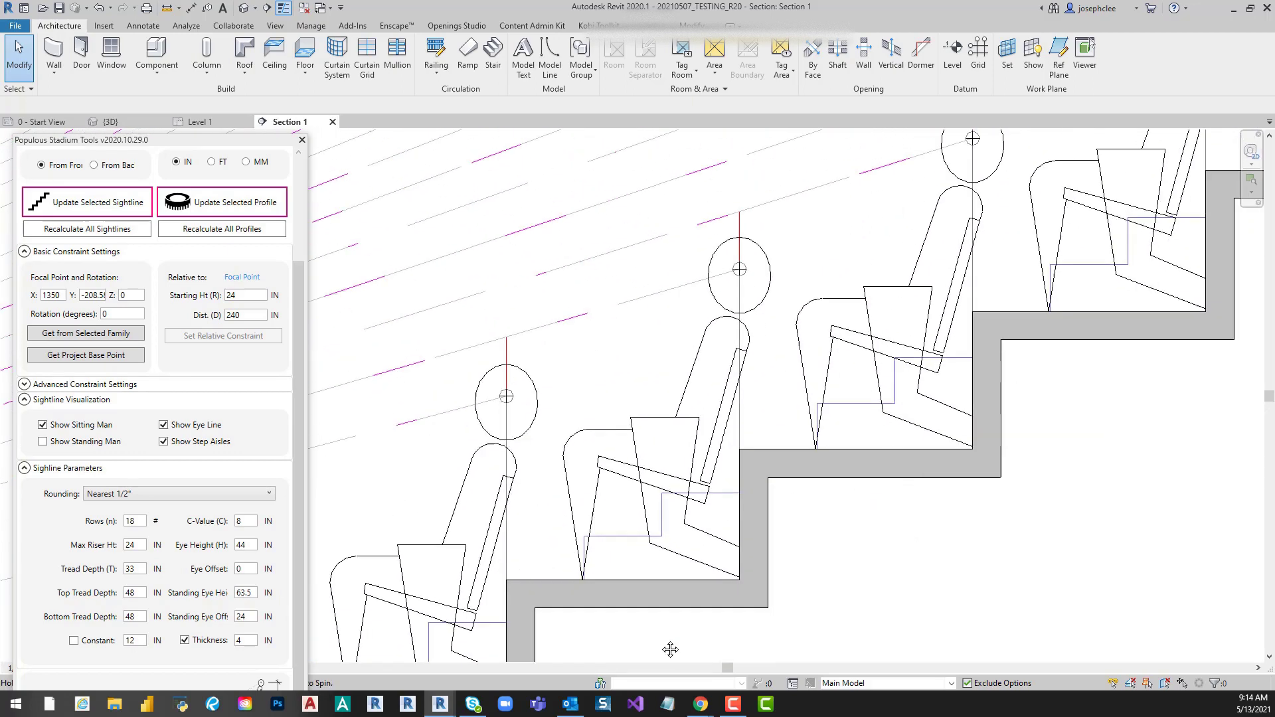
scroll(389, 297, up, 1)
scroll(389, 297, up, 2)
click(108, 122)
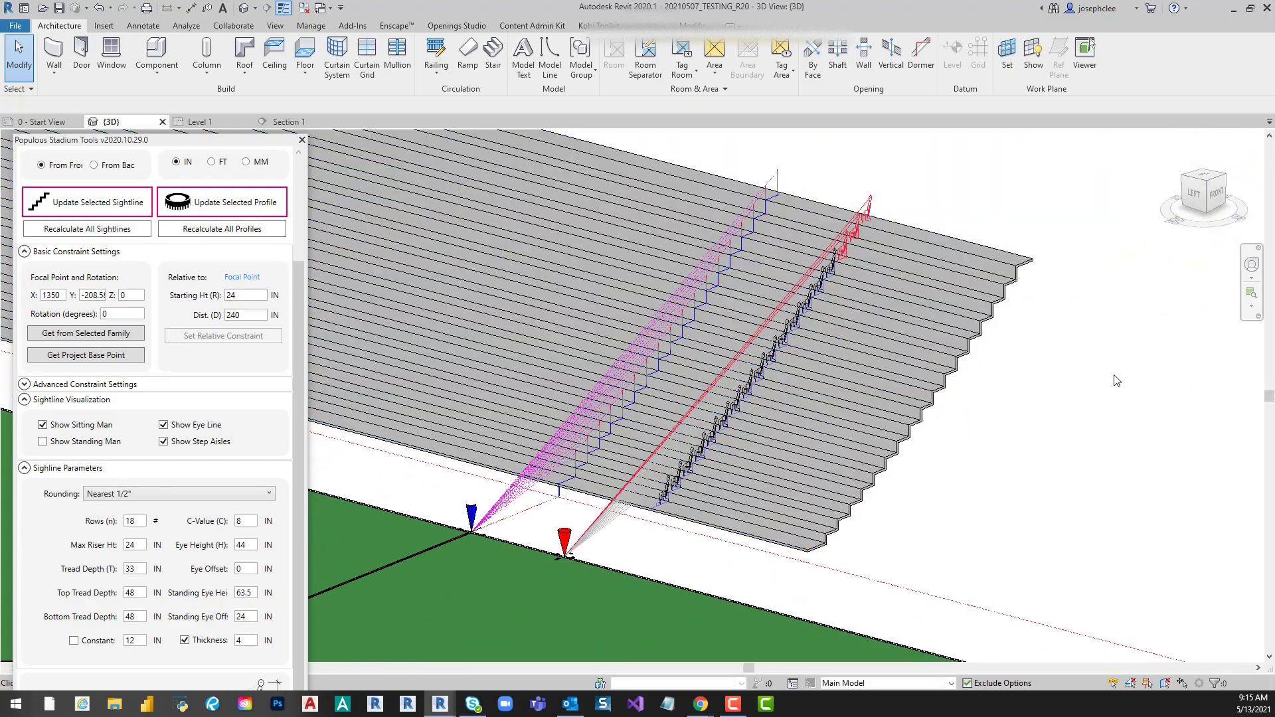
- Zoom and pan the 3D view across the stepped seating stand
scroll(1022, 438, up, 2)
middle_drag(1023, 412, 1031, 385)
scroll(1031, 385, up, 2)
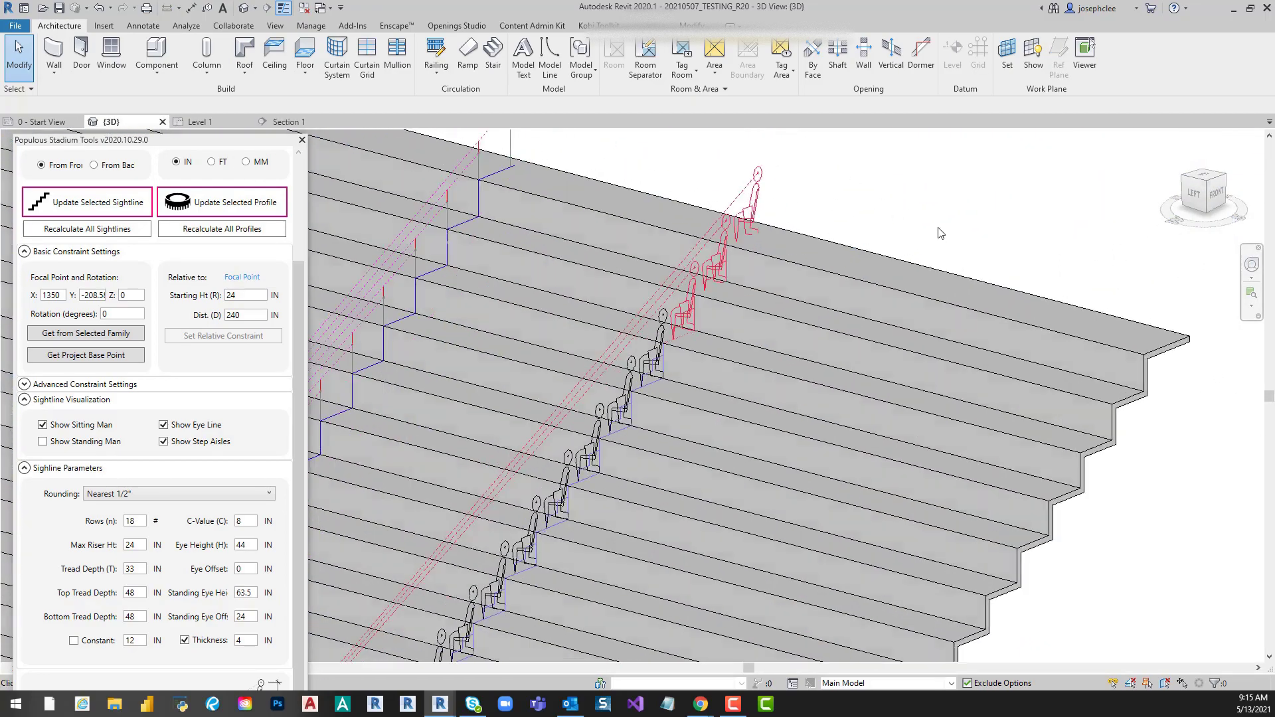
scroll(943, 362, up, 2)
scroll(900, 352, down, 1)
scroll(950, 271, down, 2)
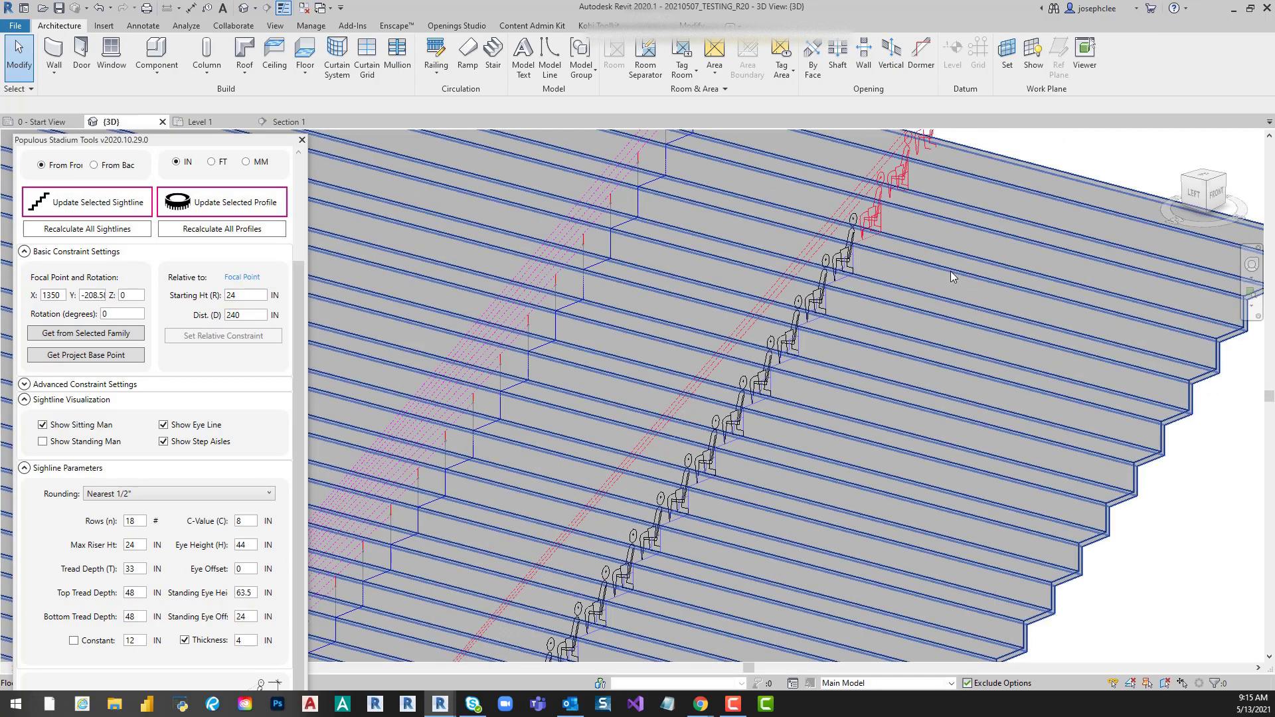
scroll(950, 271, down, 3)
scroll(917, 240, up, 3)
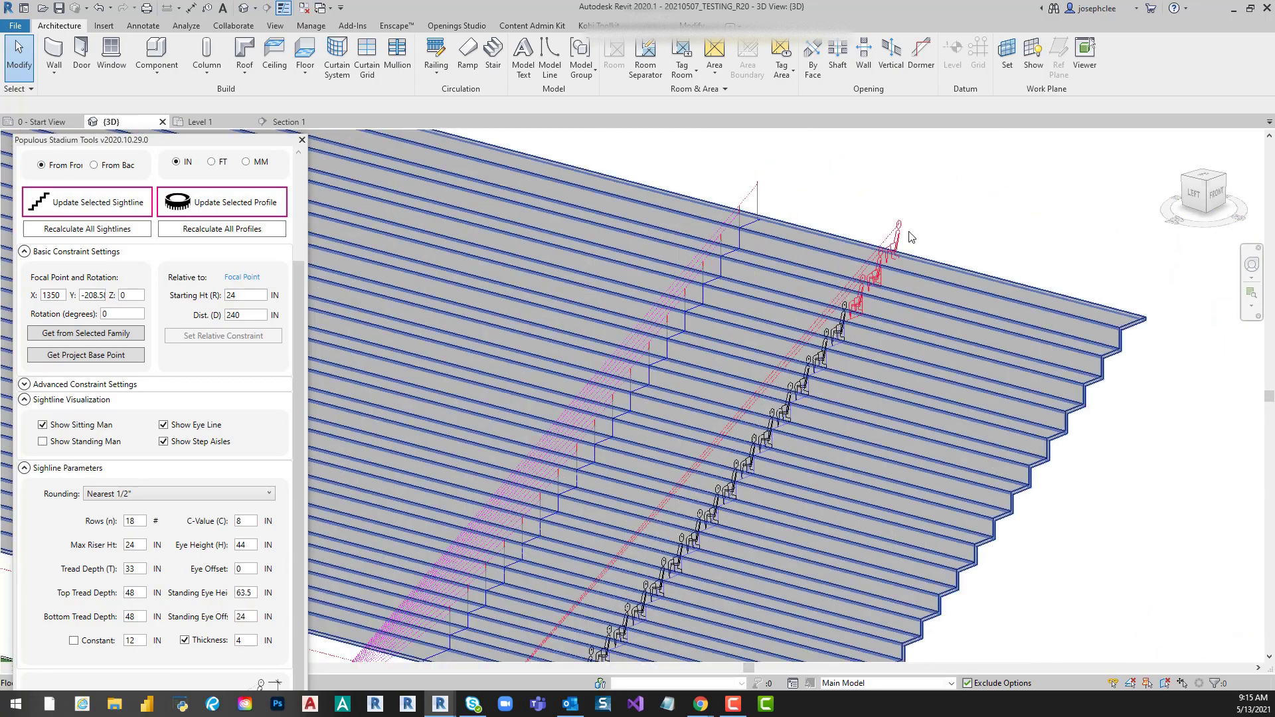
scroll(886, 241, up, 3)
- Inspect the top seated figure, then bring the Dynamo graph forward
click(887, 241)
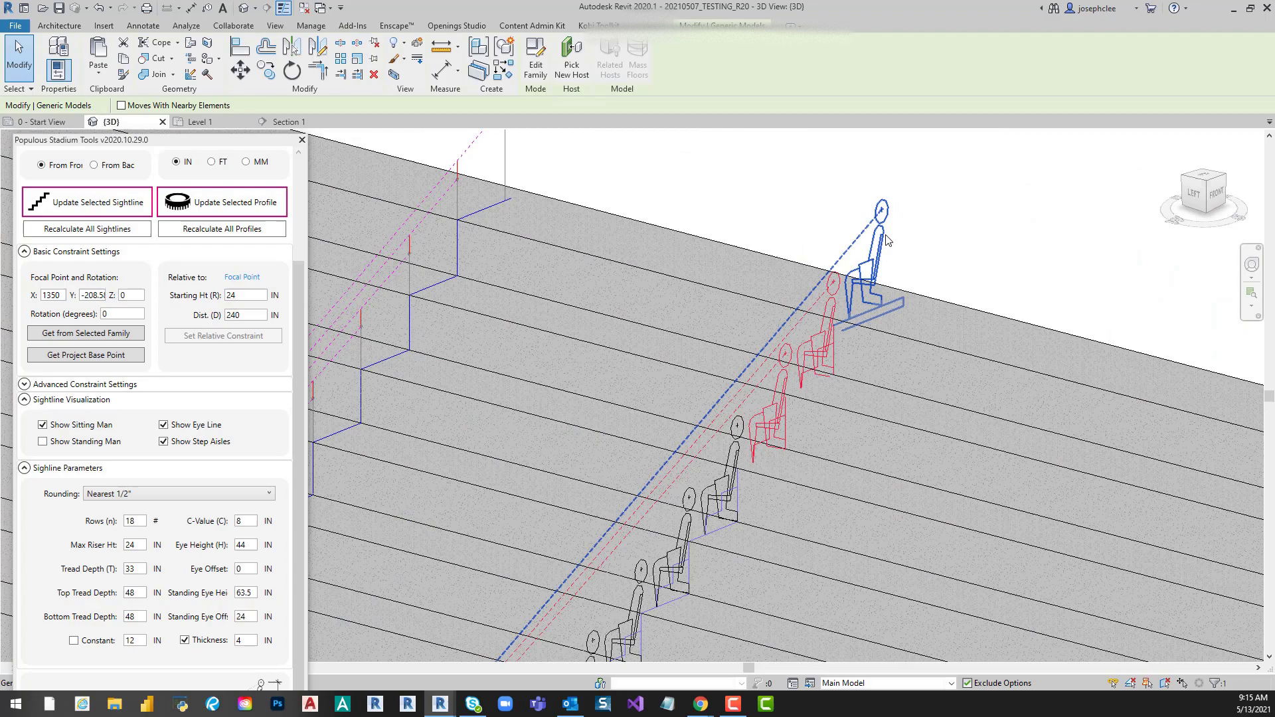
click(1010, 239)
scroll(1006, 226, down, 2)
scroll(1006, 226, down, 2)
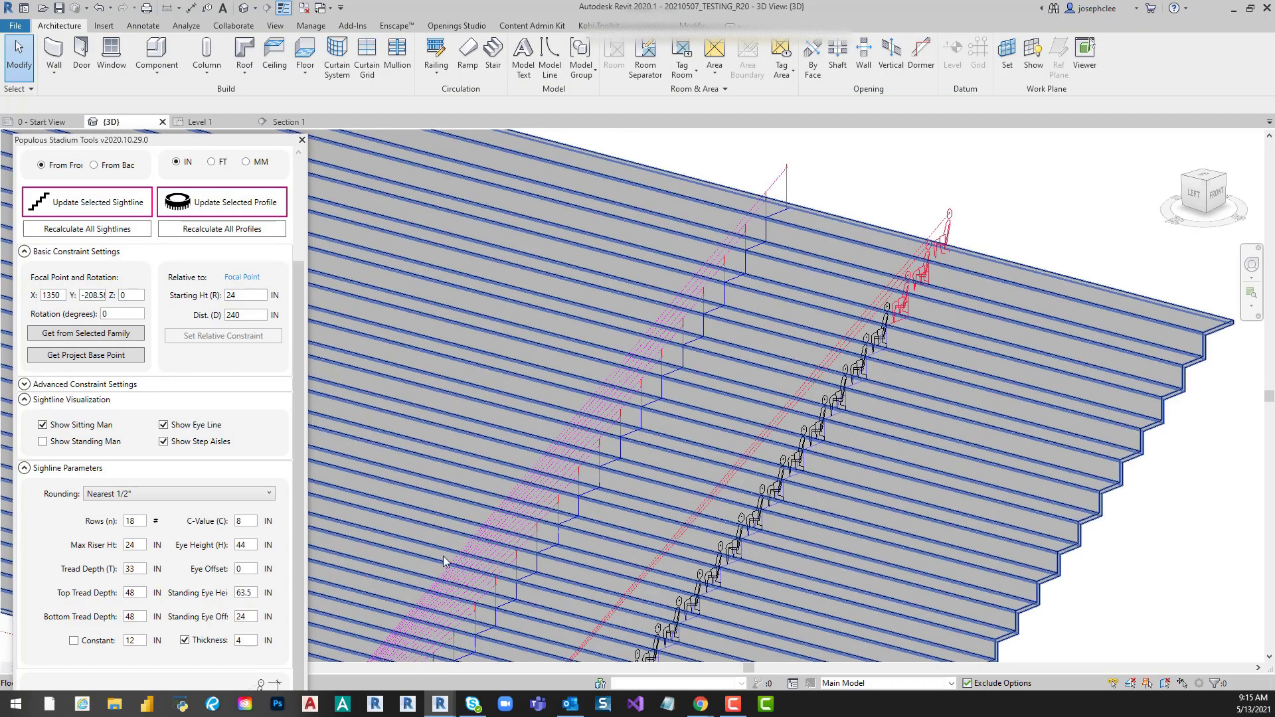
click(388, 667)
- Change the Code Block's C-value from 8 to 5
scroll(440, 227, up, 2)
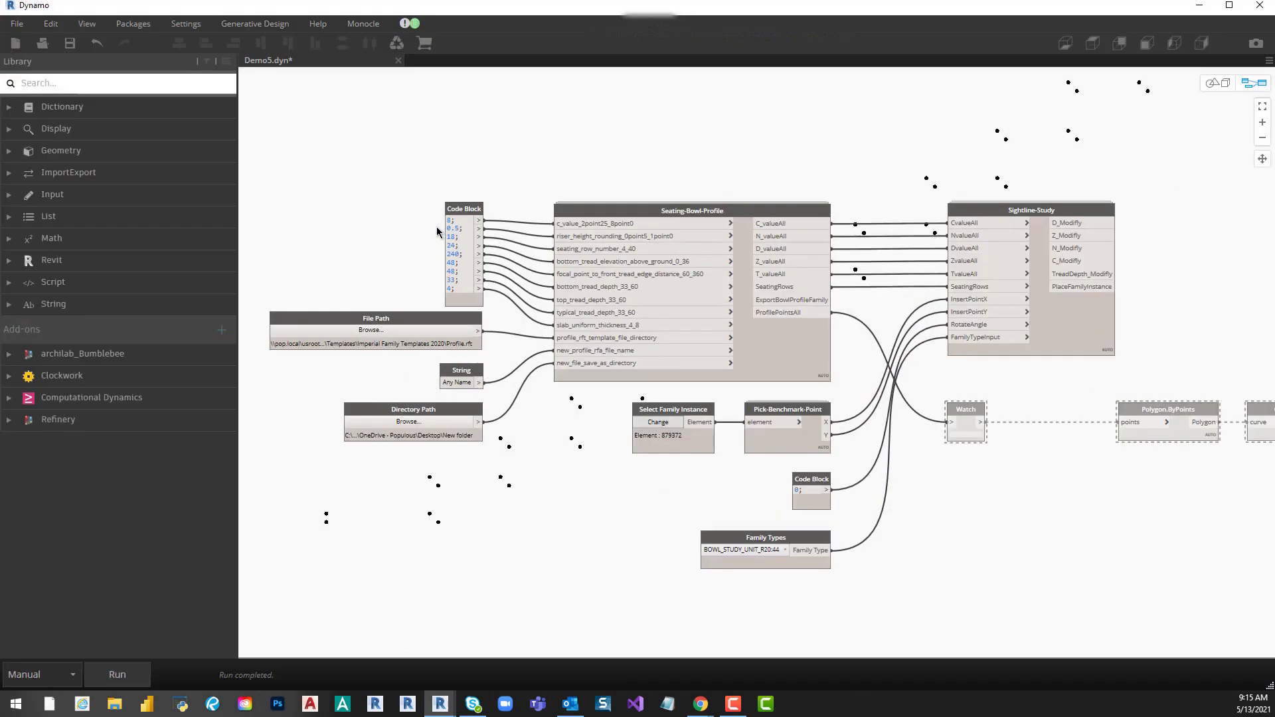
scroll(436, 226, up, 1)
scroll(436, 223, up, 2)
scroll(465, 216, up, 1)
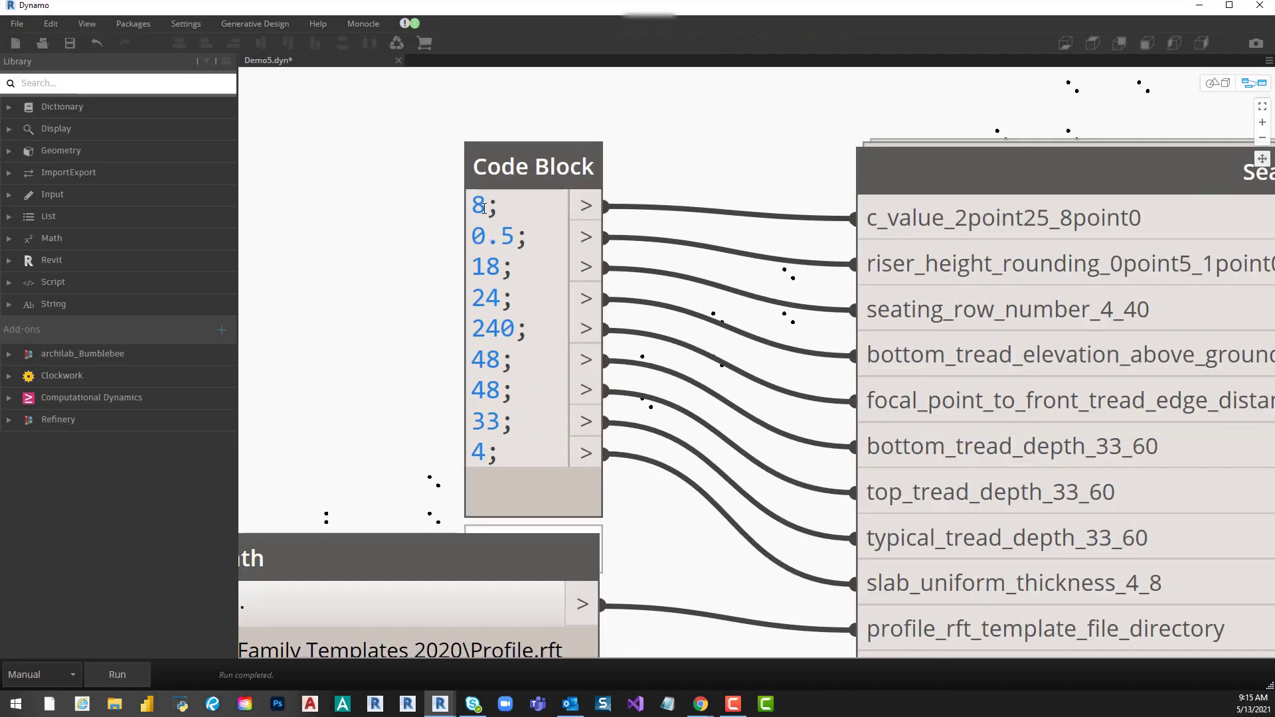
double_click(478, 207)
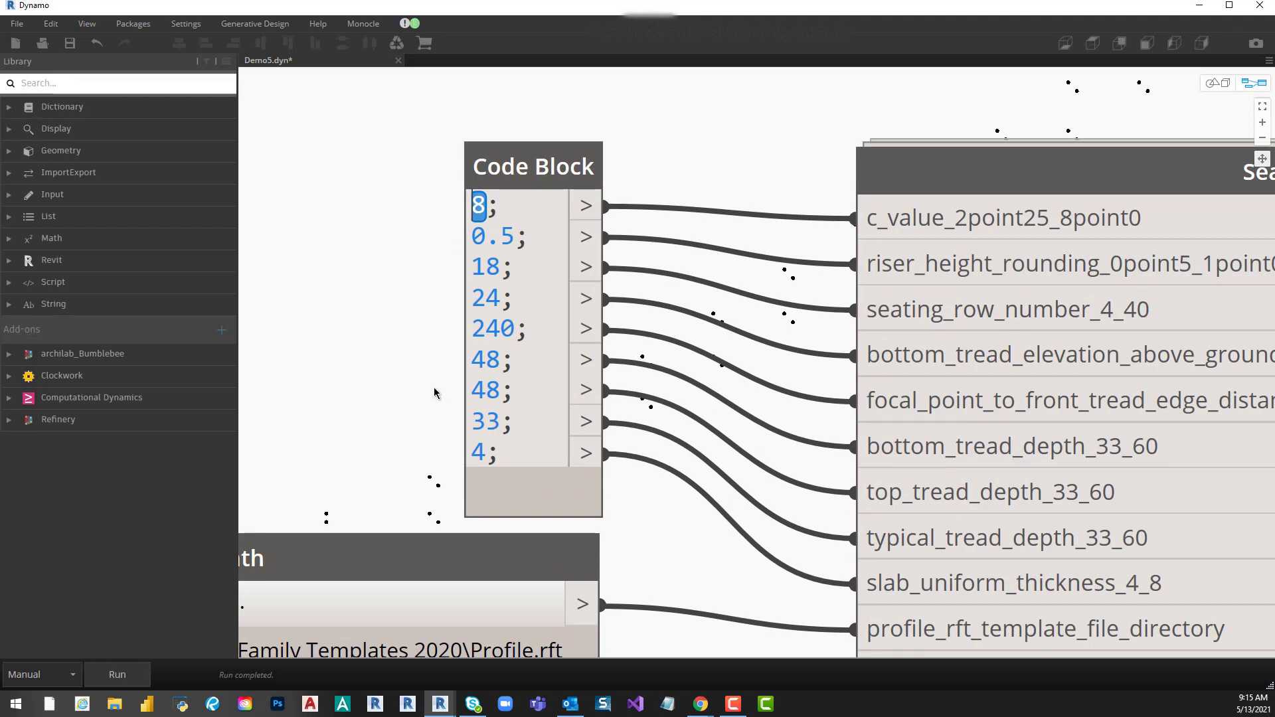
text(5)
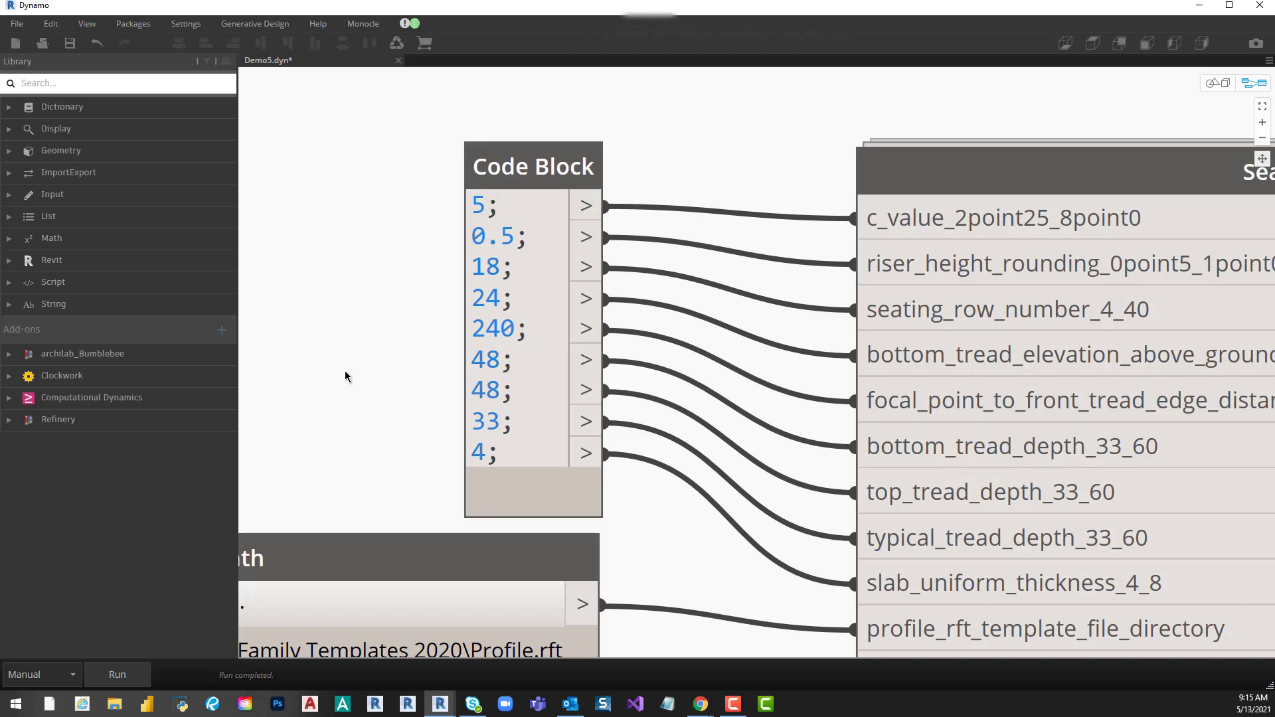
- Rerun the graph with C-value 5 and dismiss the File menu
click(107, 682)
click(17, 24)
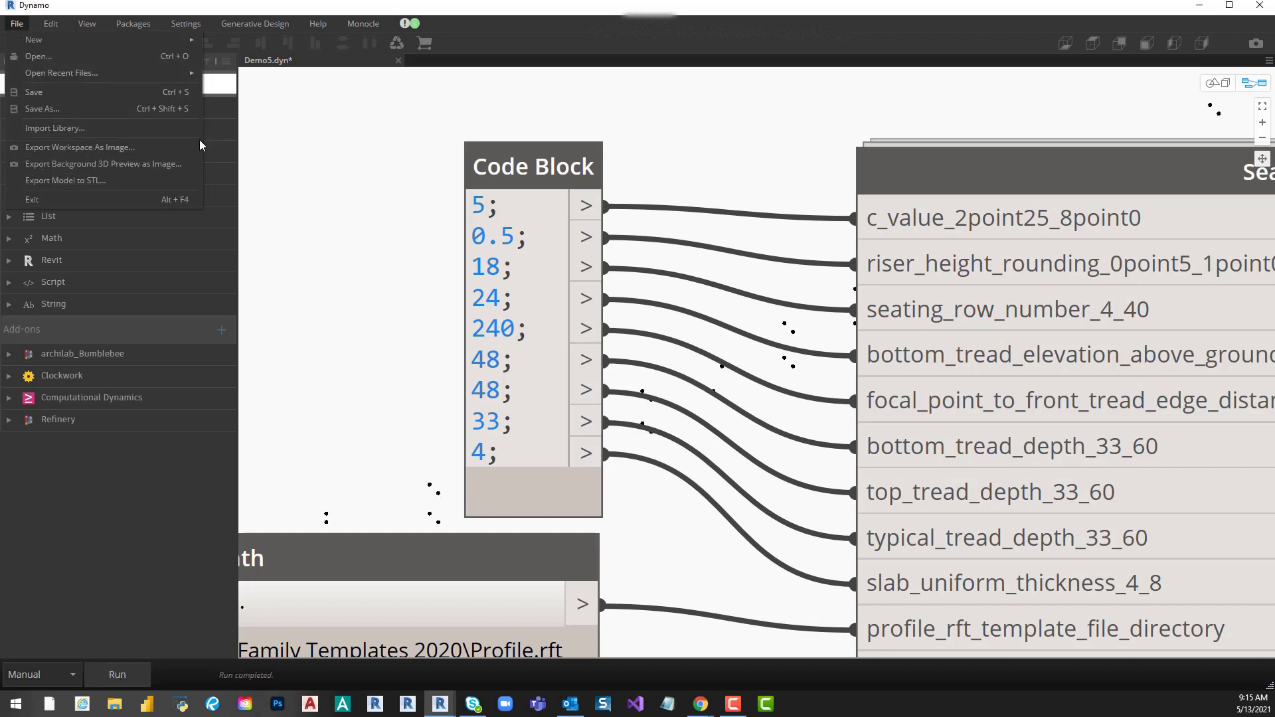
click(1055, 98)
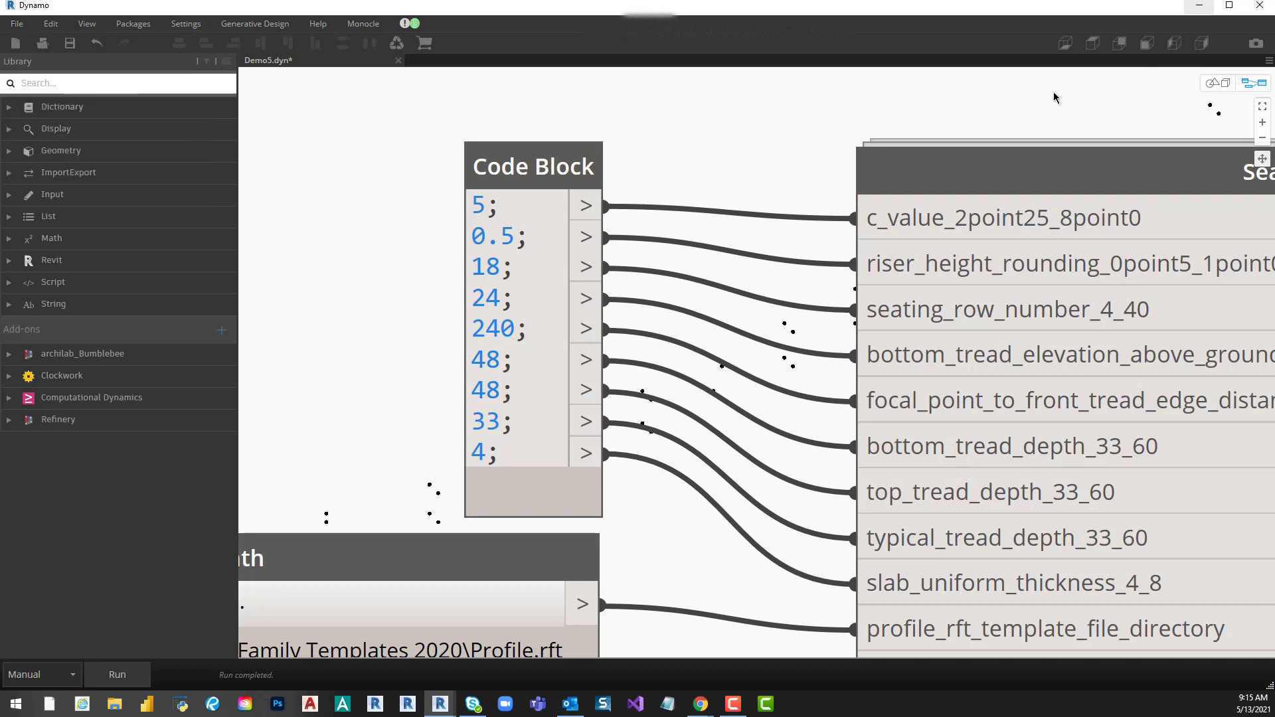
click(1199, 6)
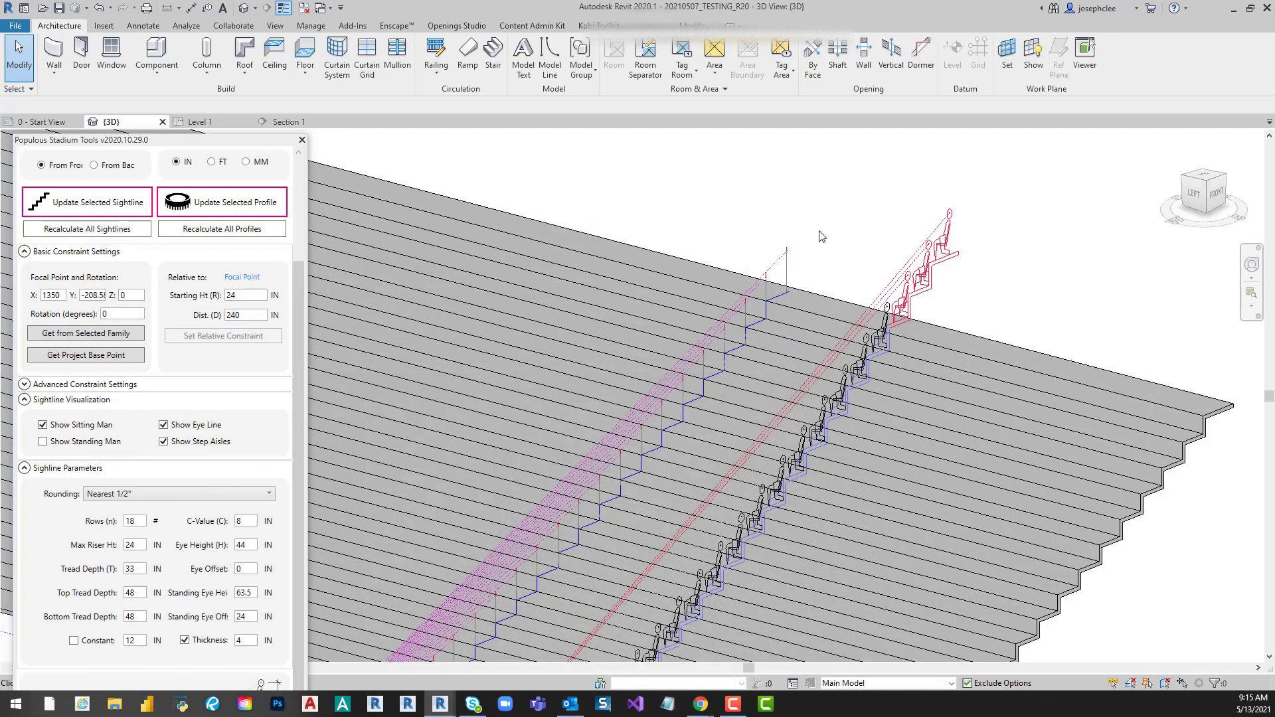
scroll(785, 211, down, 3)
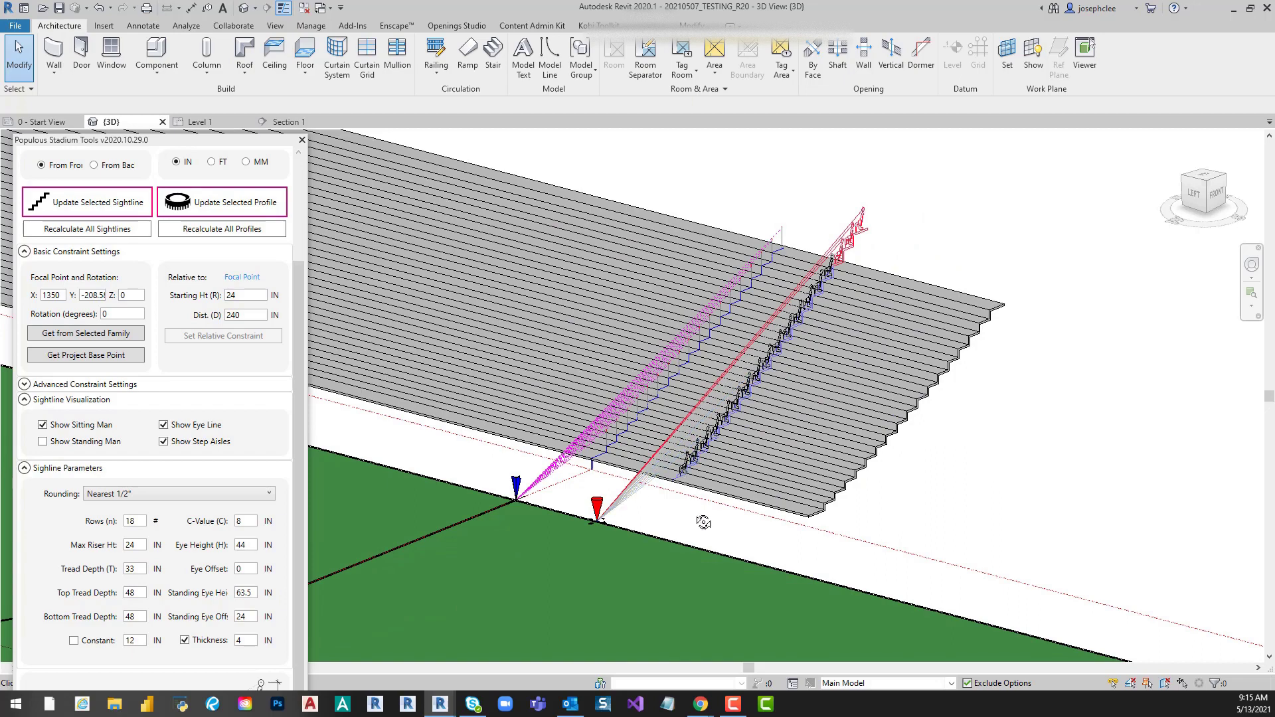
scroll(699, 532, down, 1)
scroll(582, 487, up, 2)
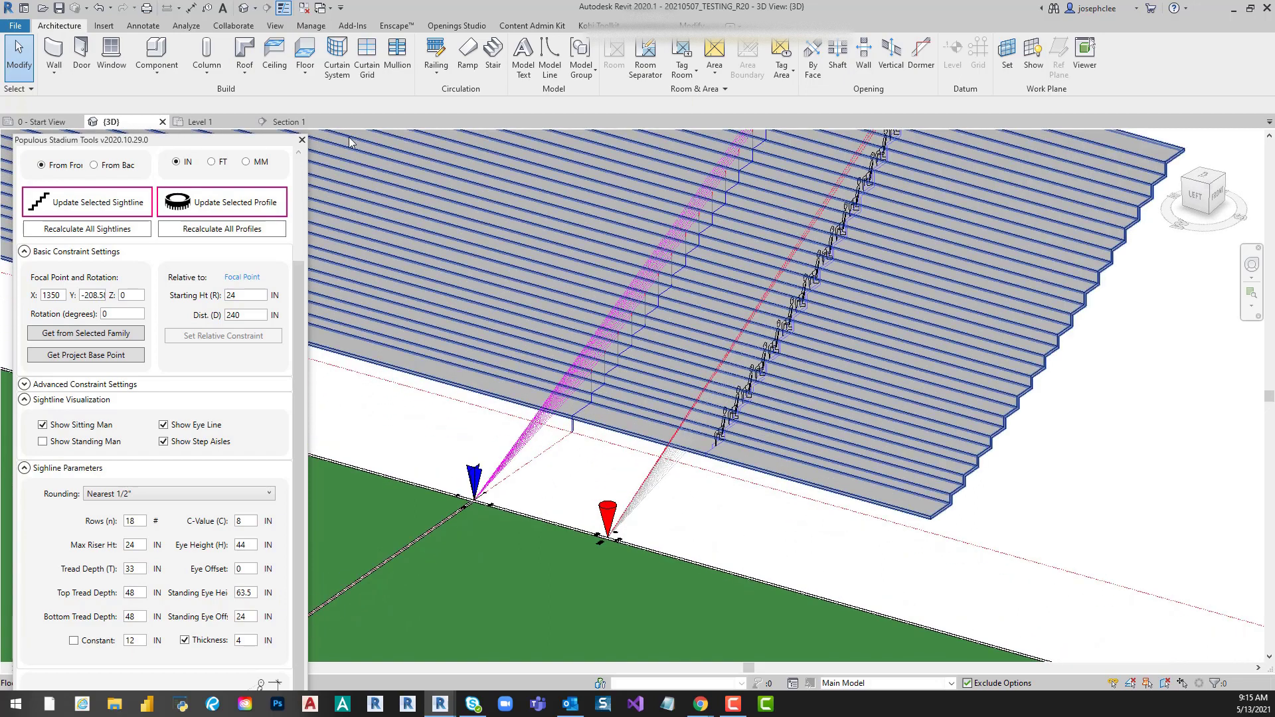
click(297, 124)
scroll(579, 319, down, 2)
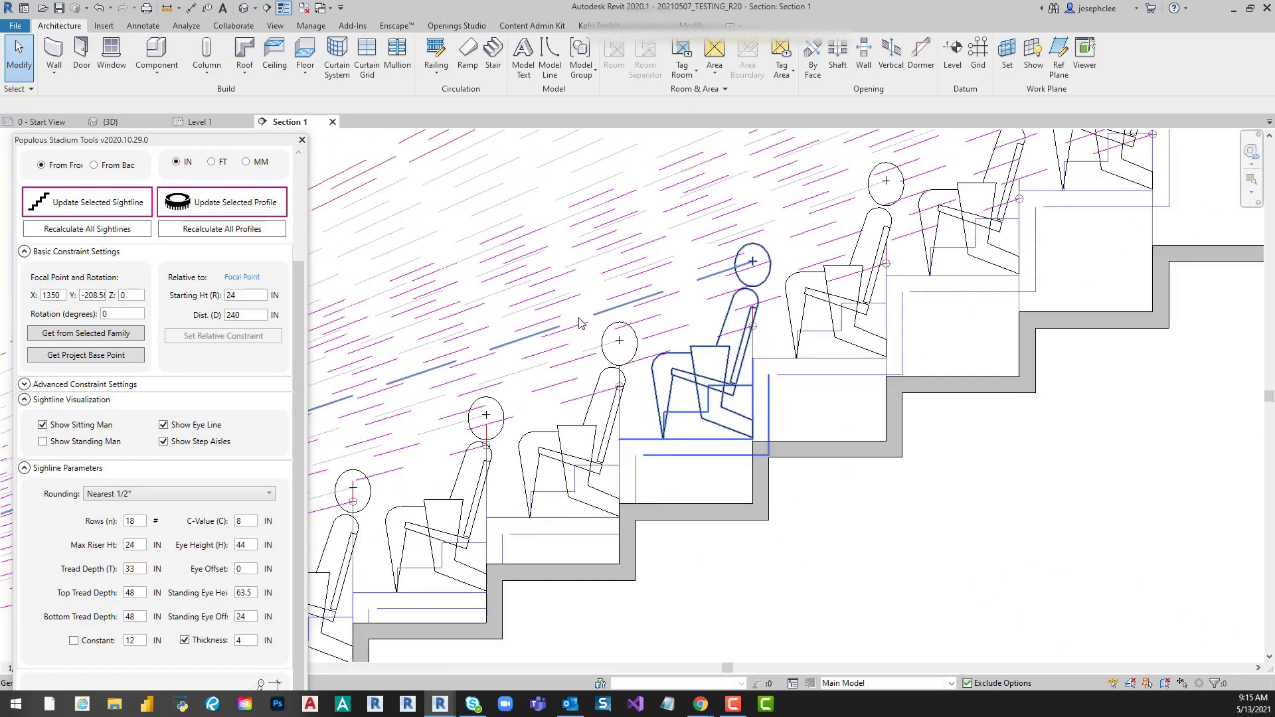
scroll(579, 319, down, 1)
scroll(817, 552, down, 2)
scroll(817, 527, down, 1)
scroll(863, 528, down, 1)
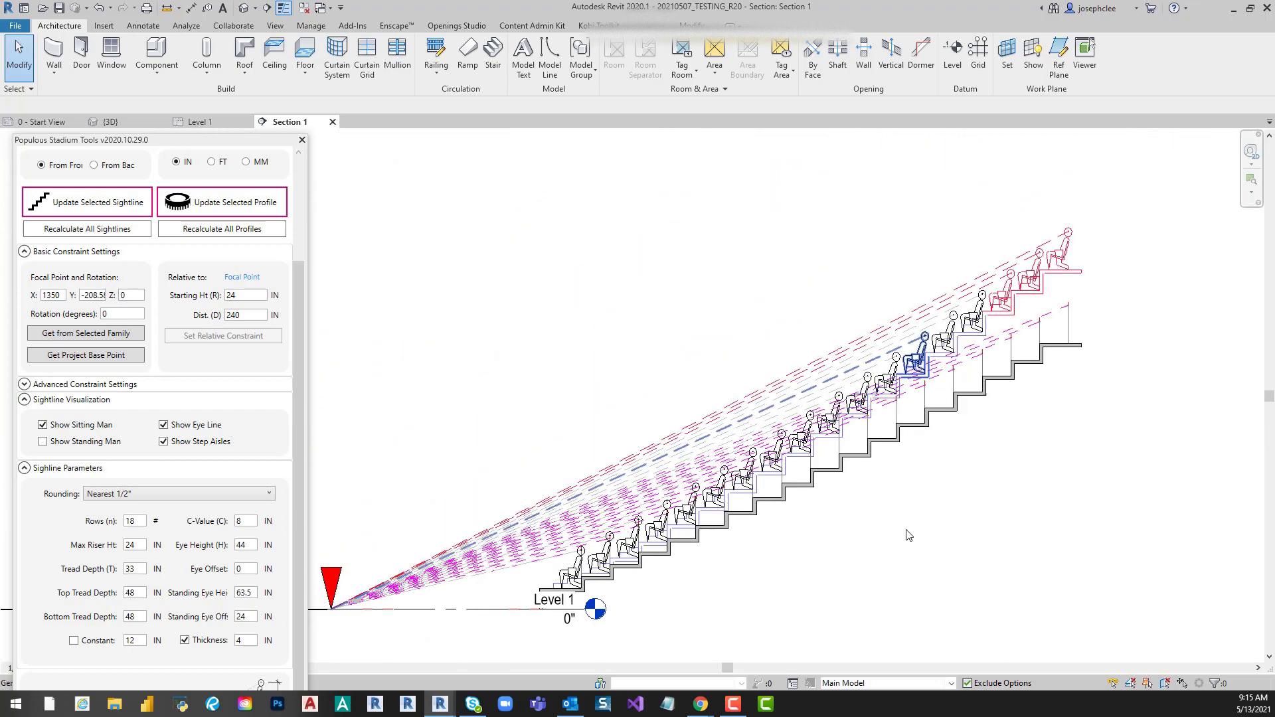
middle_drag(907, 542, 881, 570)
scroll(1030, 358, up, 2)
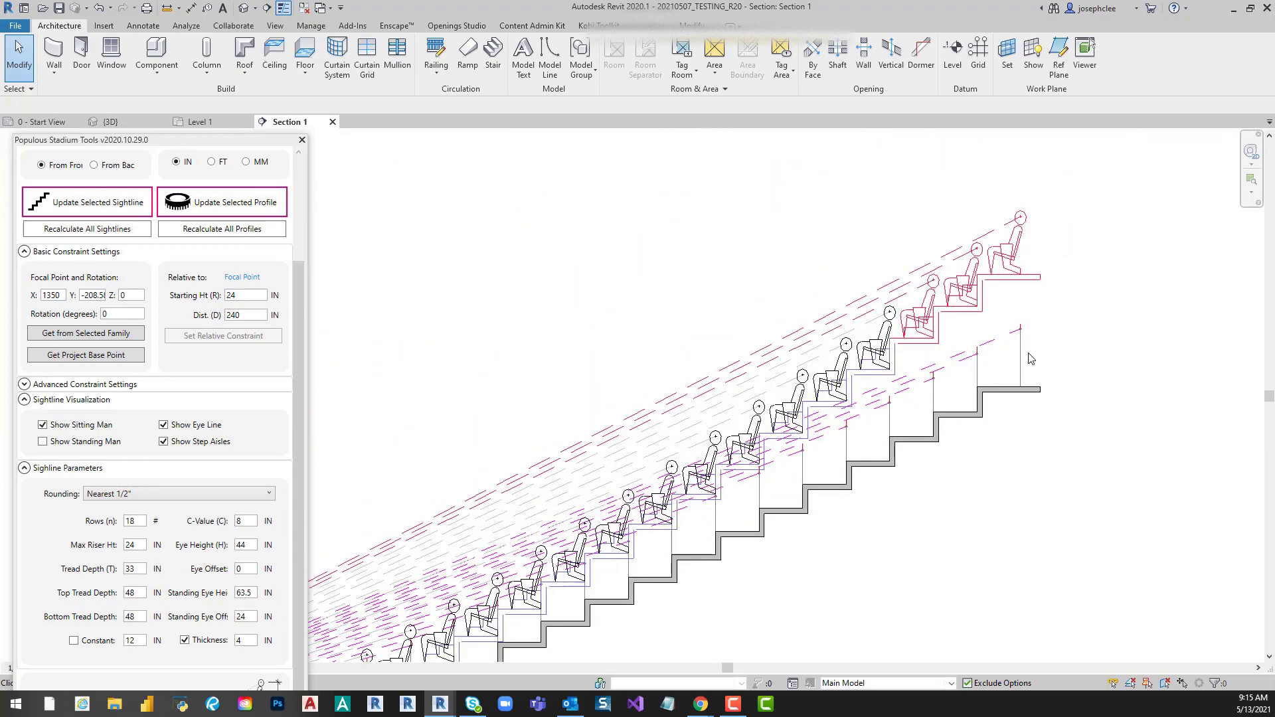
click(119, 126)
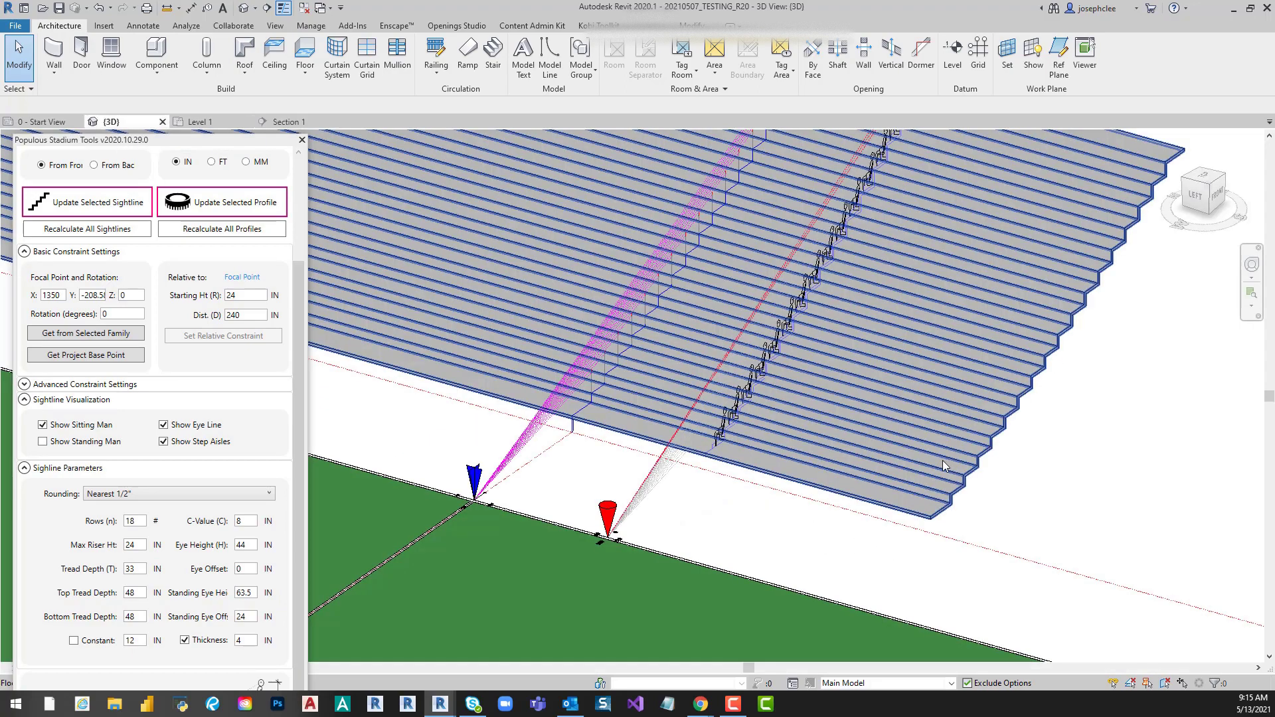
- Change the Stadium Tools C-value to 5 and recalculate all sightlines to redraw the seated figures
click(241, 522)
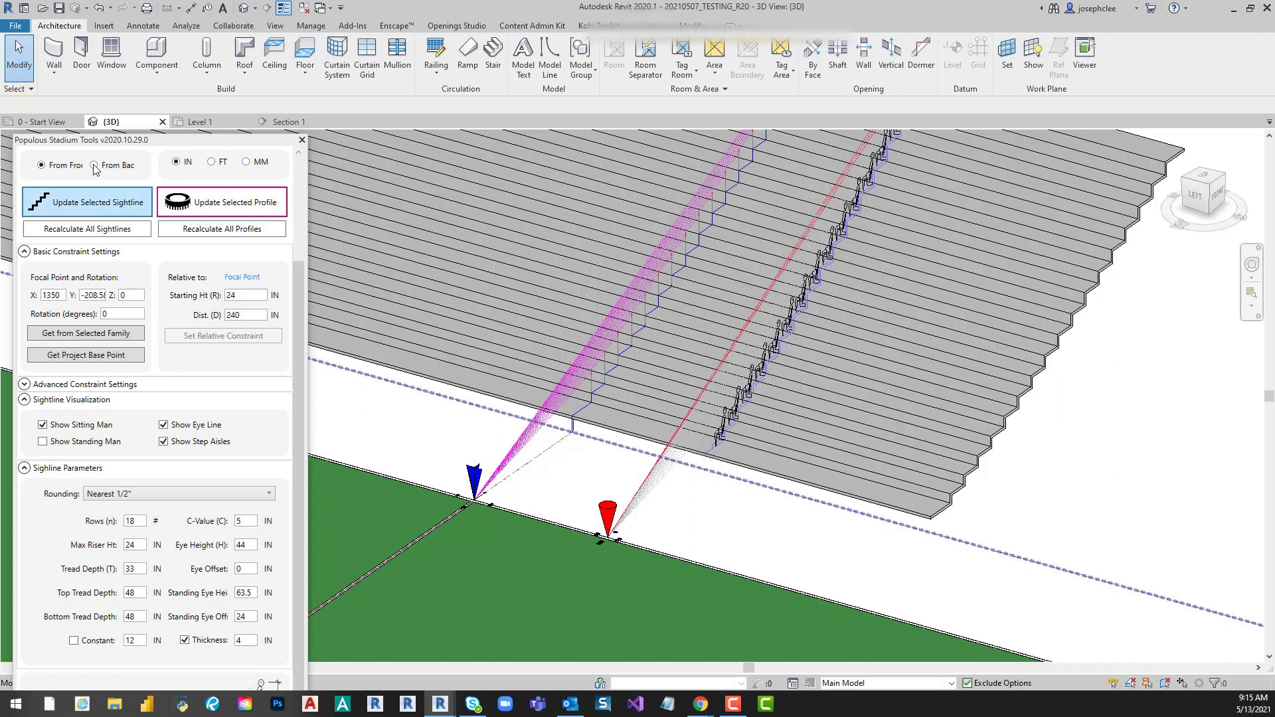
click(80, 229)
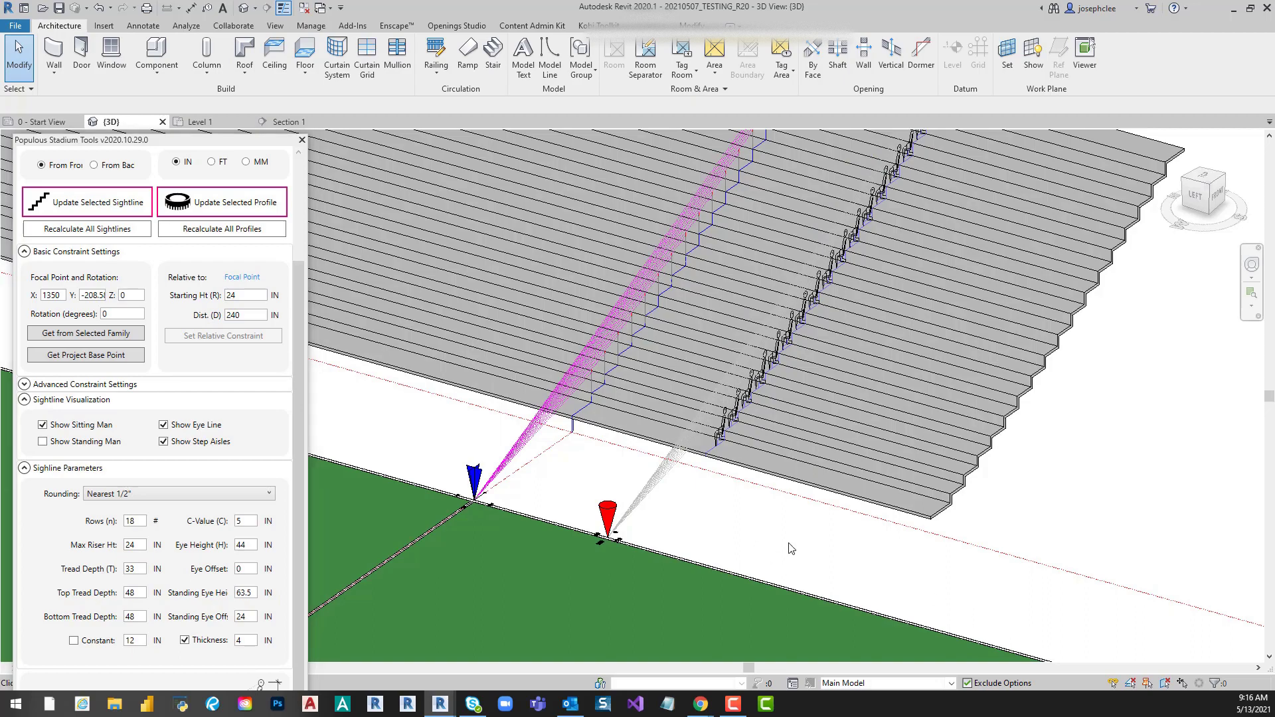
- Orbit the model to view the stepped stand from behind and zoom in
shift+middle_drag(791, 556, 1034, 537)
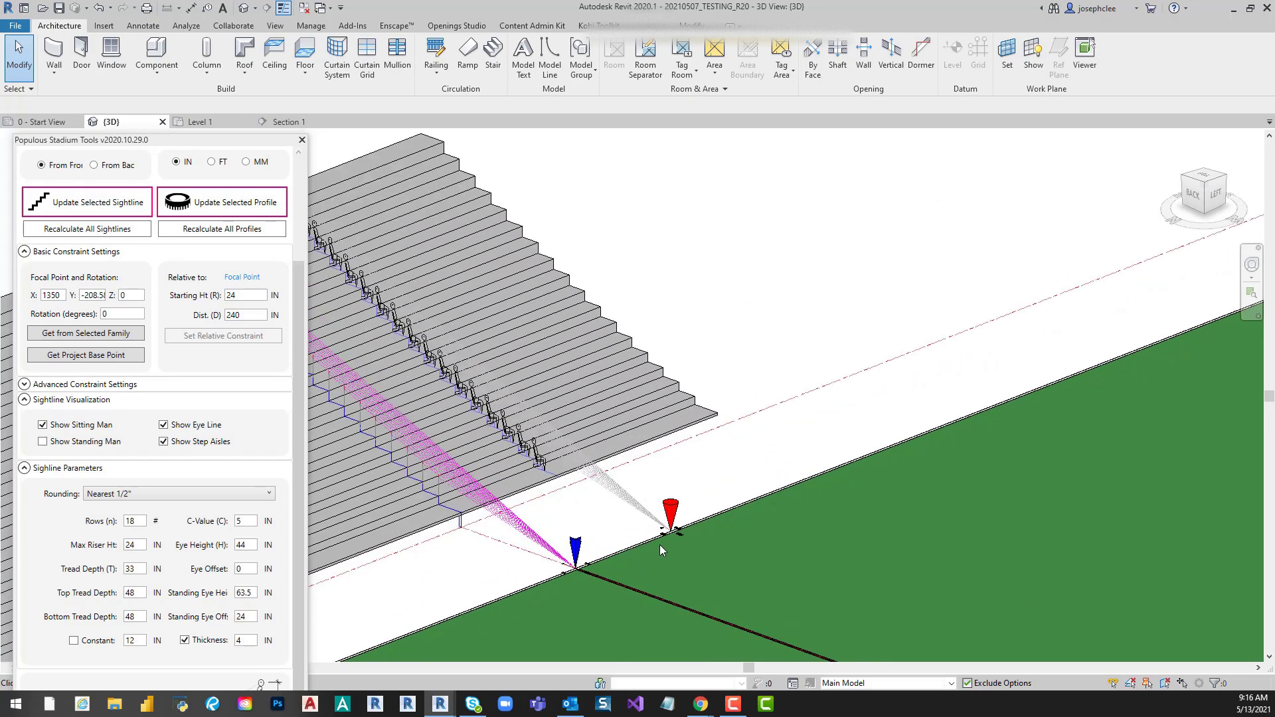
scroll(651, 536, up, 2)
scroll(647, 516, up, 2)
scroll(704, 535, up, 2)
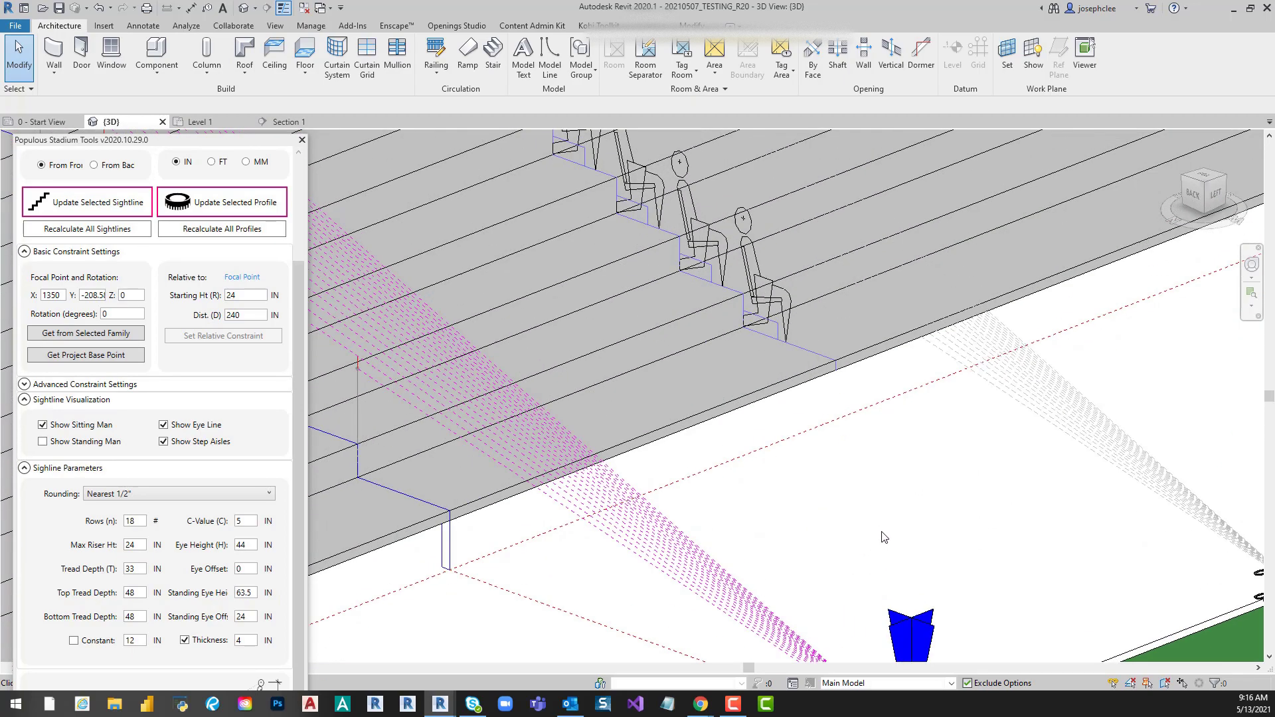
scroll(883, 536, up, 2)
scroll(1017, 562, up, 2)
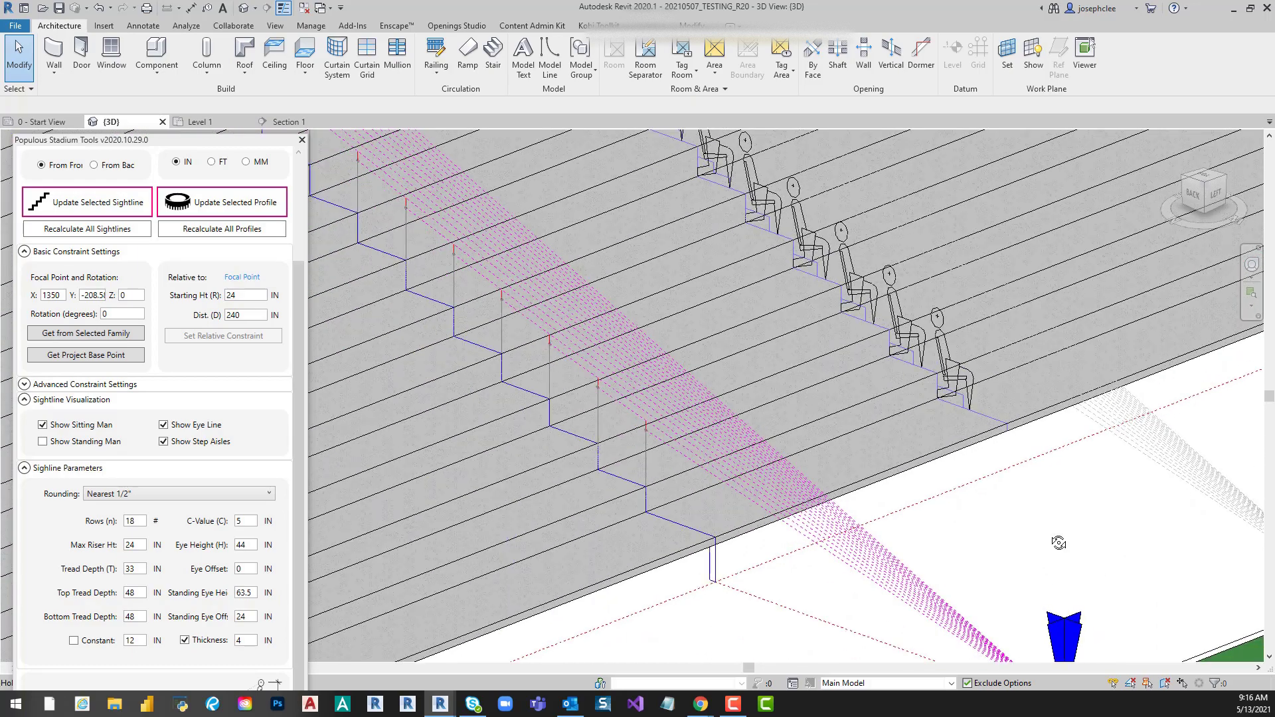
- Orbit back to the front of the stand and zoom in on the seated rows
mouse_move(1058, 541)
shift+middle_down()
mouse_move(1070, 522)
mouse_move(478, 518)
shift+middle_up()
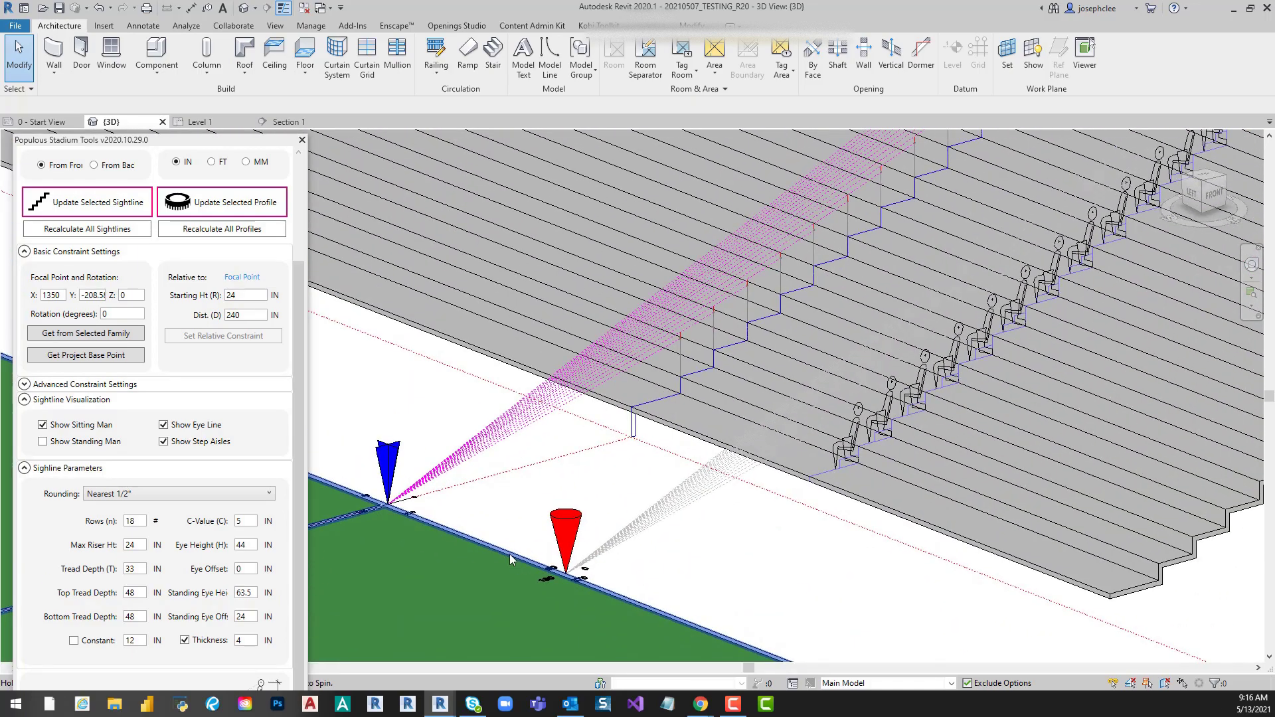
scroll(880, 446, up, 2)
scroll(880, 447, up, 2)
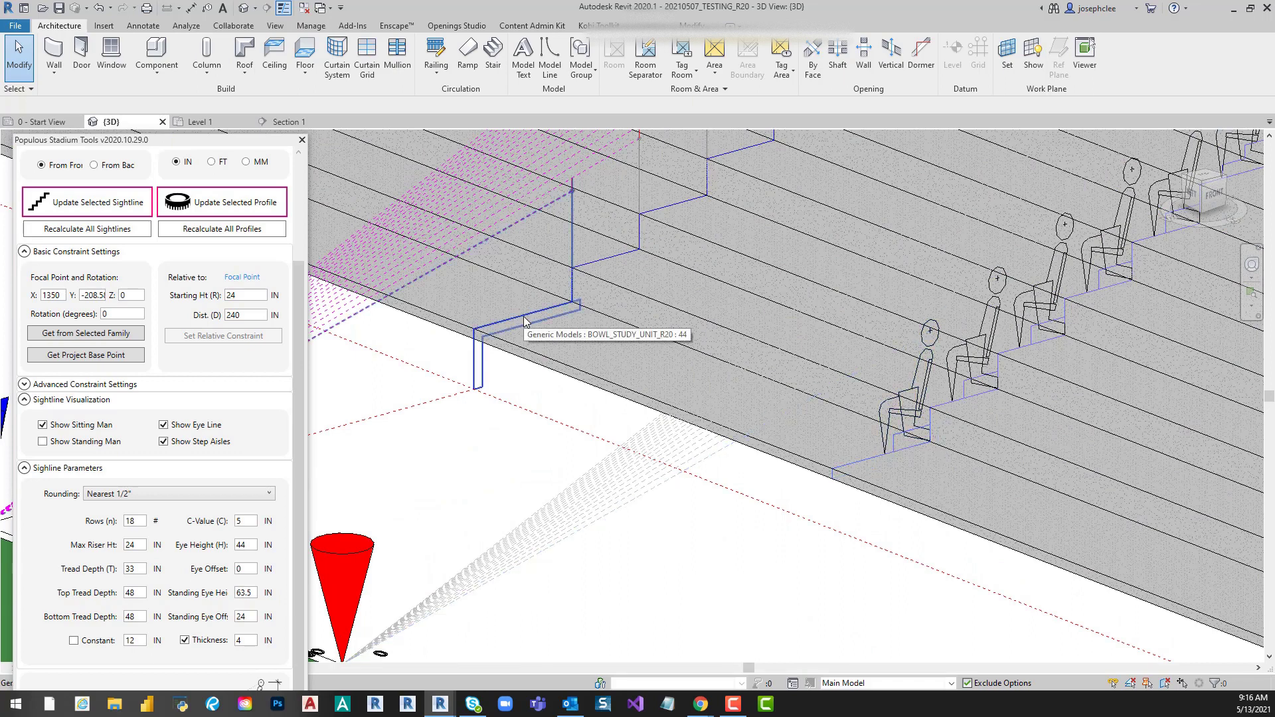
scroll(478, 478, down, 3)
scroll(900, 368, up, 1)
scroll(899, 367, up, 2)
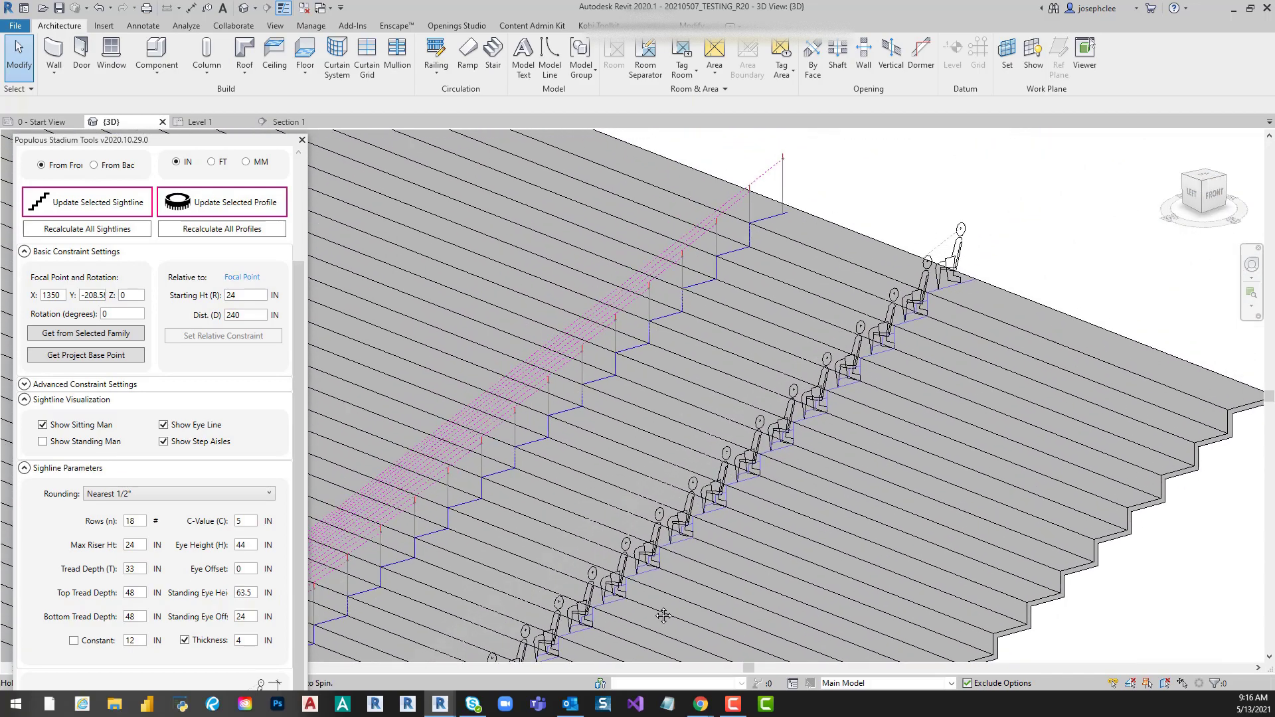
scroll(870, 332, up, 2)
scroll(830, 286, up, 1)
scroll(781, 226, up, 1)
scroll(804, 265, up, 1)
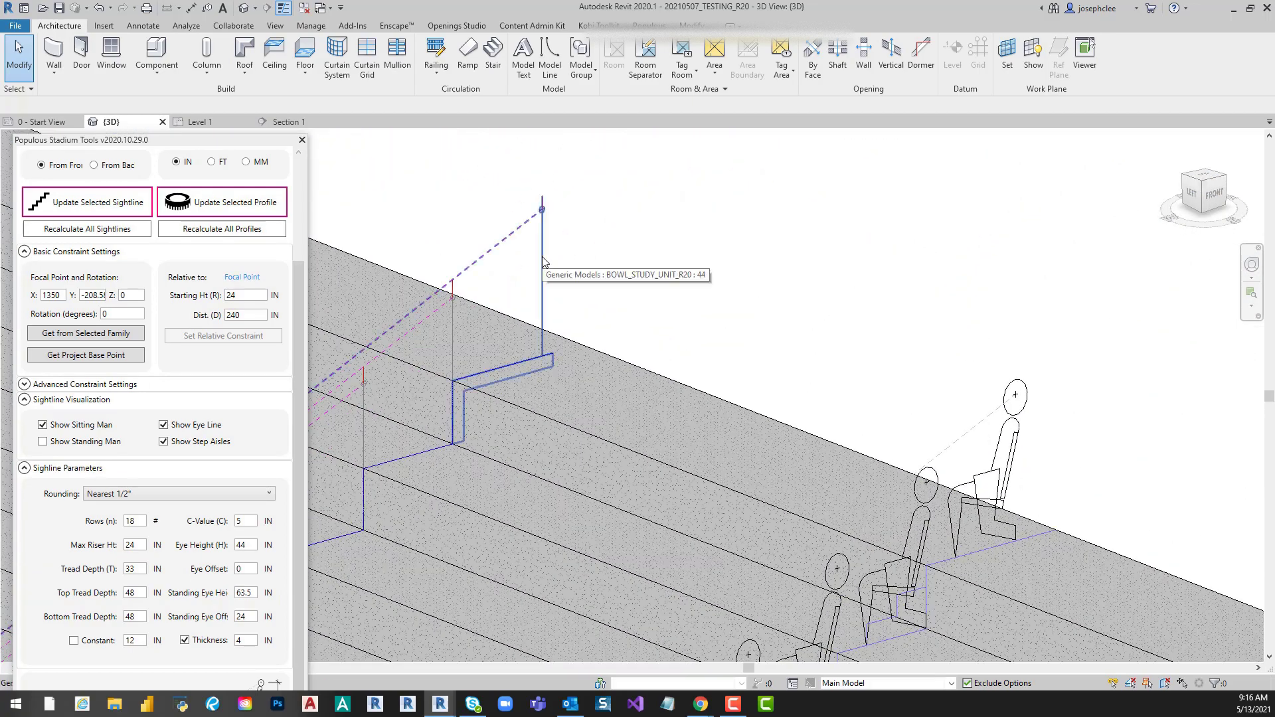
- Zoom out and pan the view to bring both focal cones into view
scroll(810, 239, down, 1)
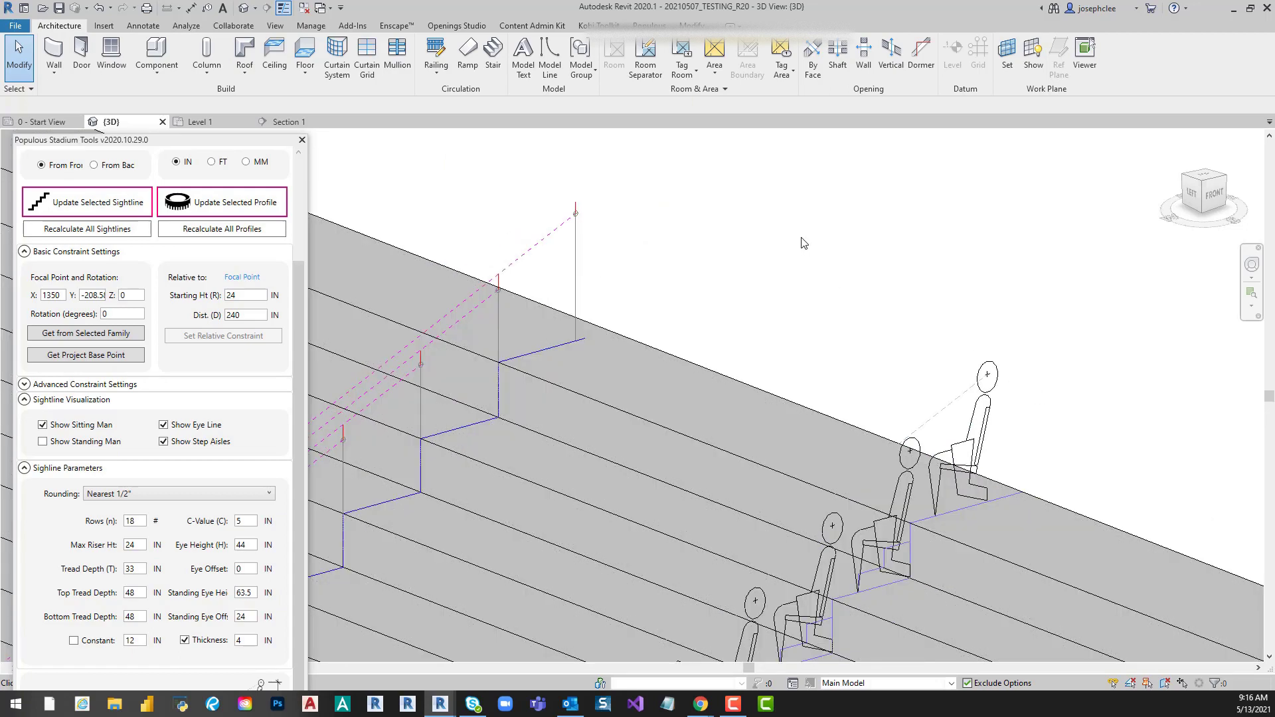
scroll(810, 234, down, 2)
scroll(811, 234, down, 1)
scroll(788, 248, down, 2)
scroll(808, 327, down, 1)
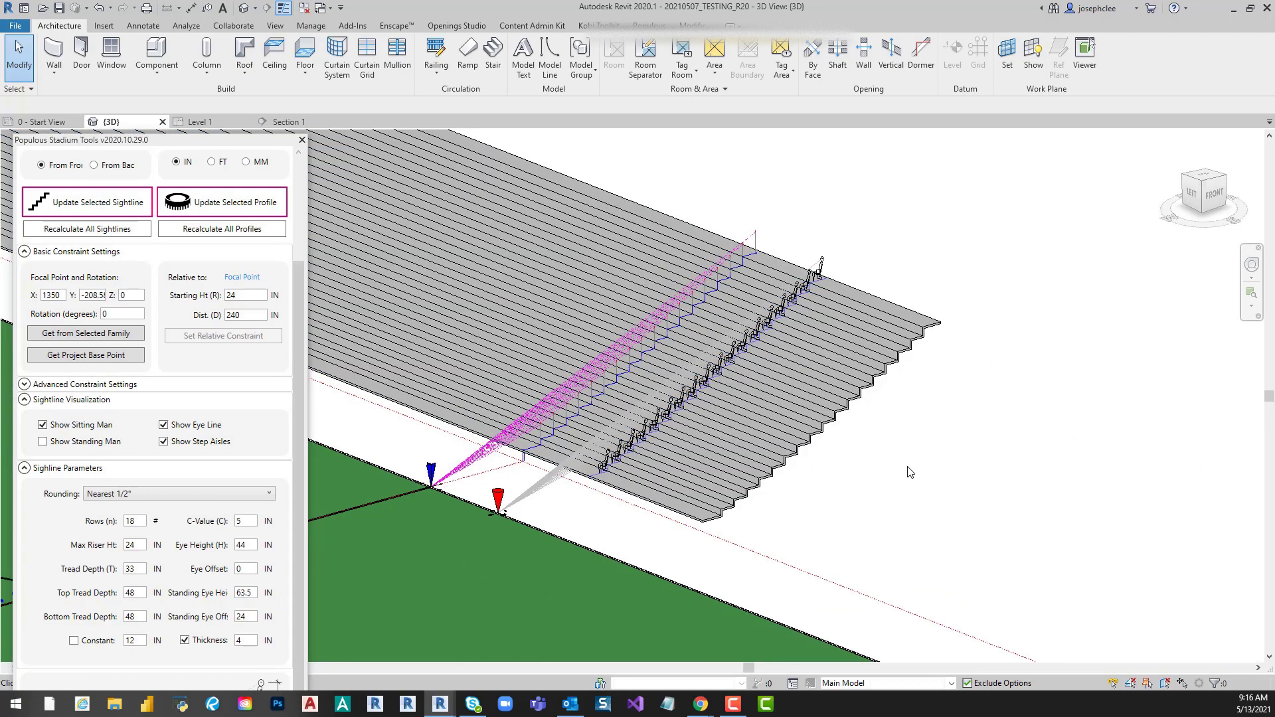
scroll(870, 458, up, 2)
middle_drag(870, 458, 1168, 549)
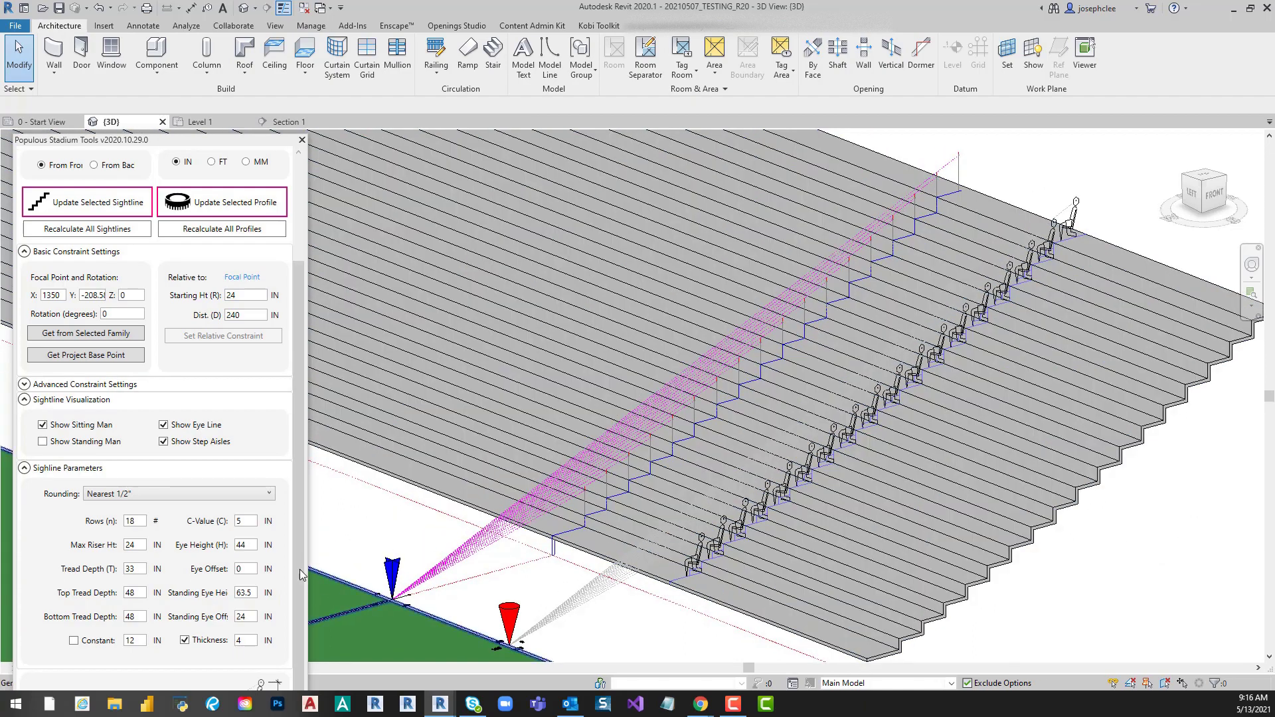